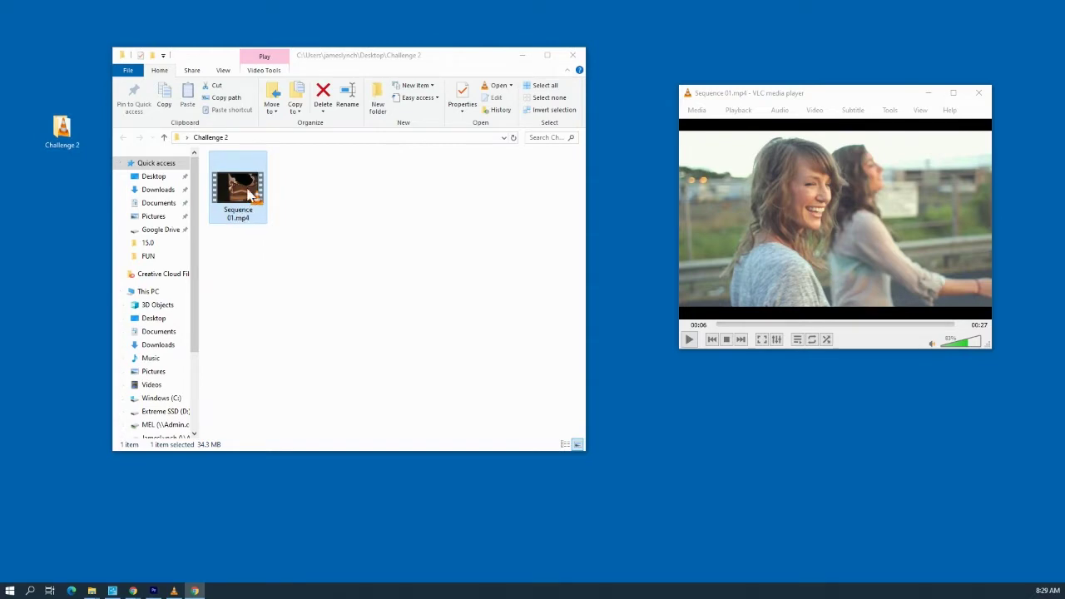
Select the Challenge 2 desktop folder and replay Sequence 01.mp4 in VLC
left_click(70, 143)
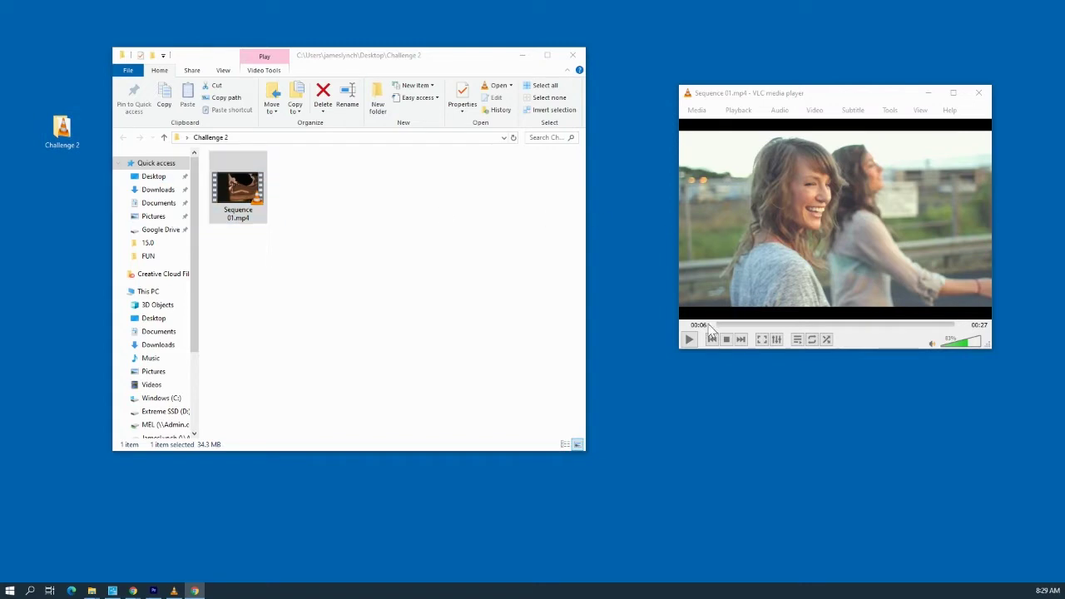
left_click(689, 339)
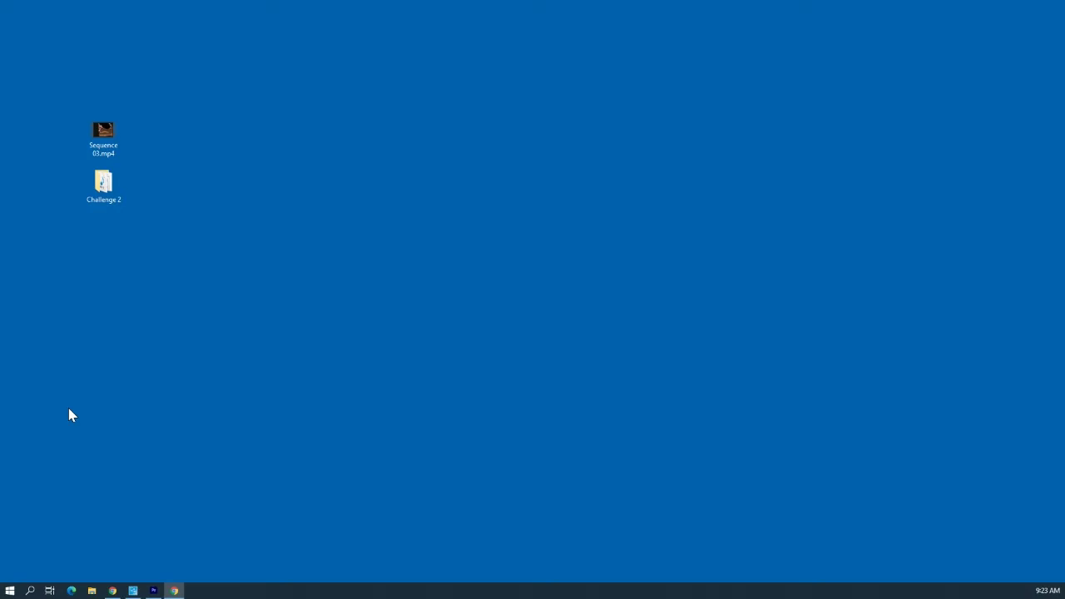
Open This PC and browse the StudentShare (O:) drive through Essential Technology into the royalty-free folder
left_click(10, 593)
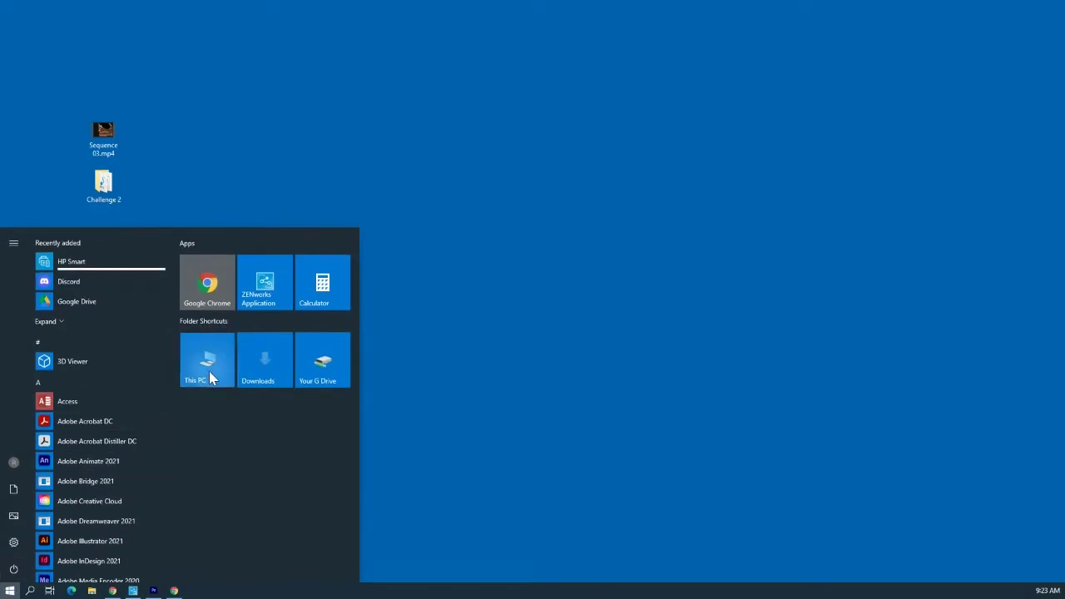
left_click(209, 377)
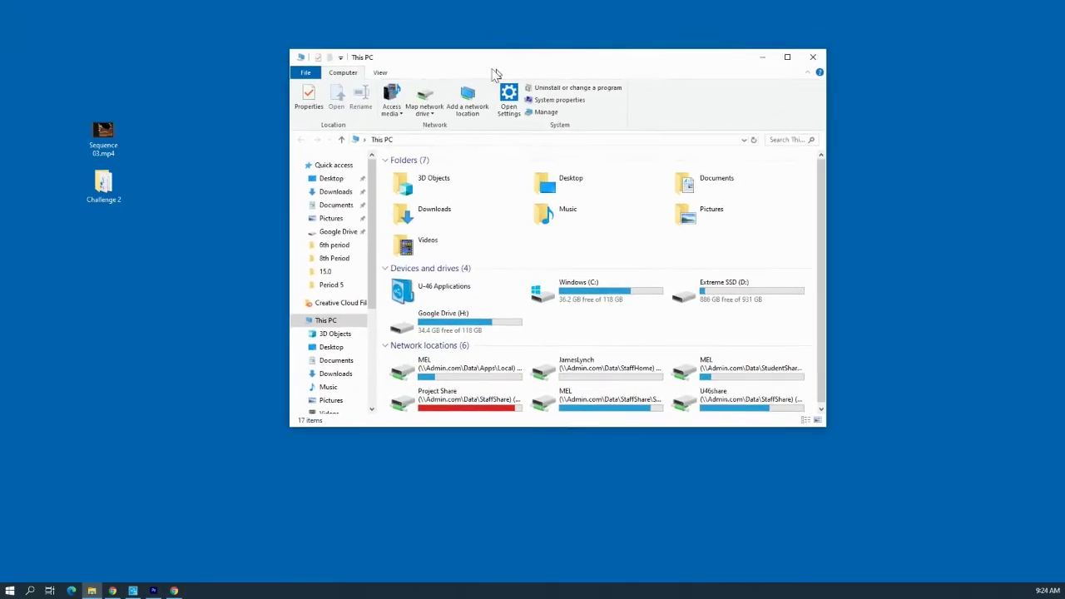
left_click_drag(495, 75, 445, 63)
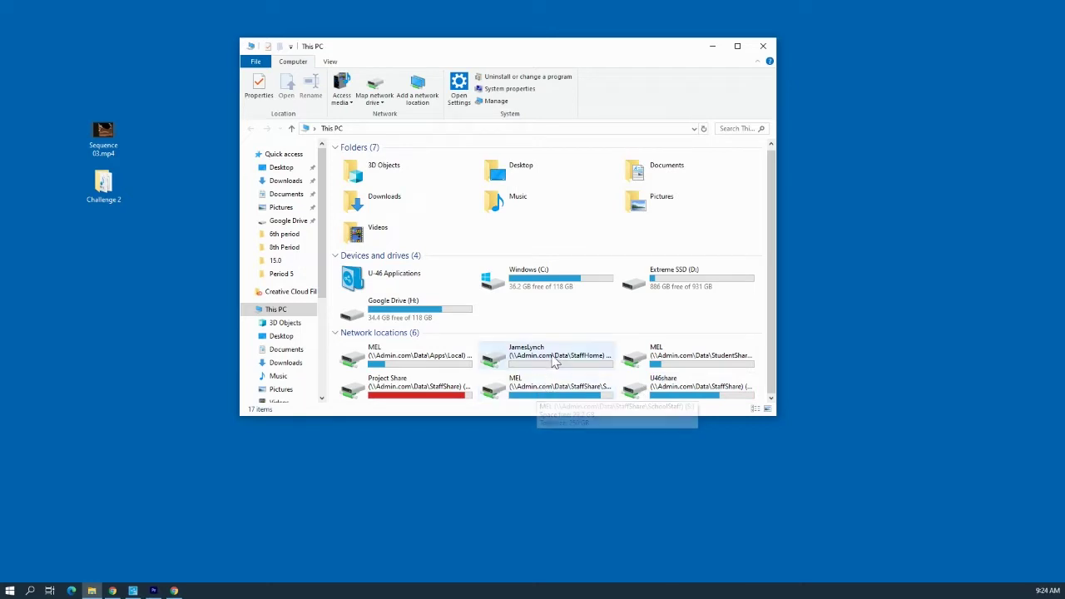
mouse_move(698, 358)
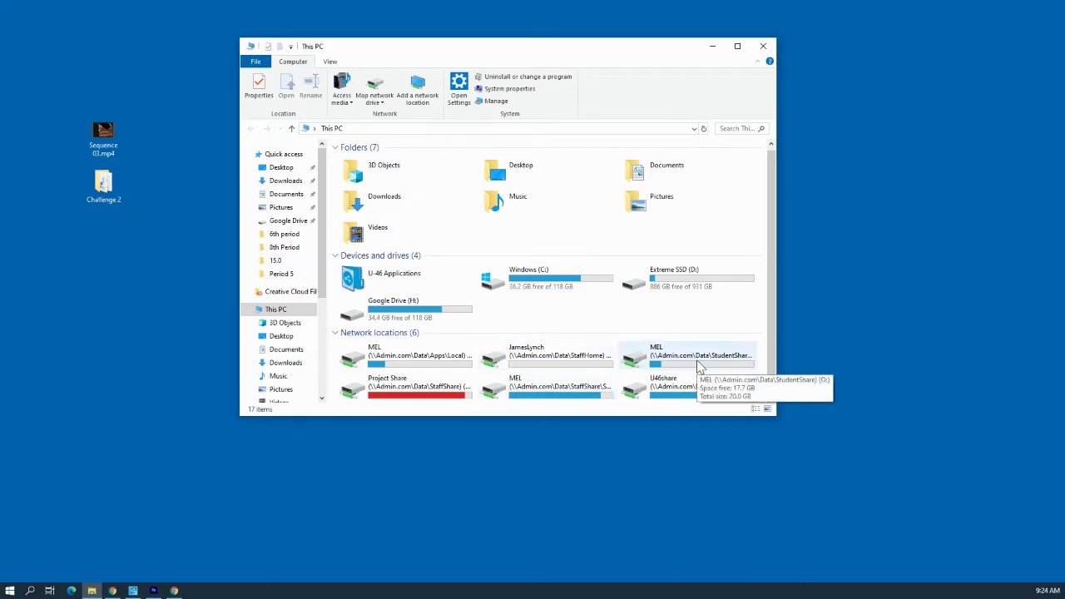
double_click(699, 366)
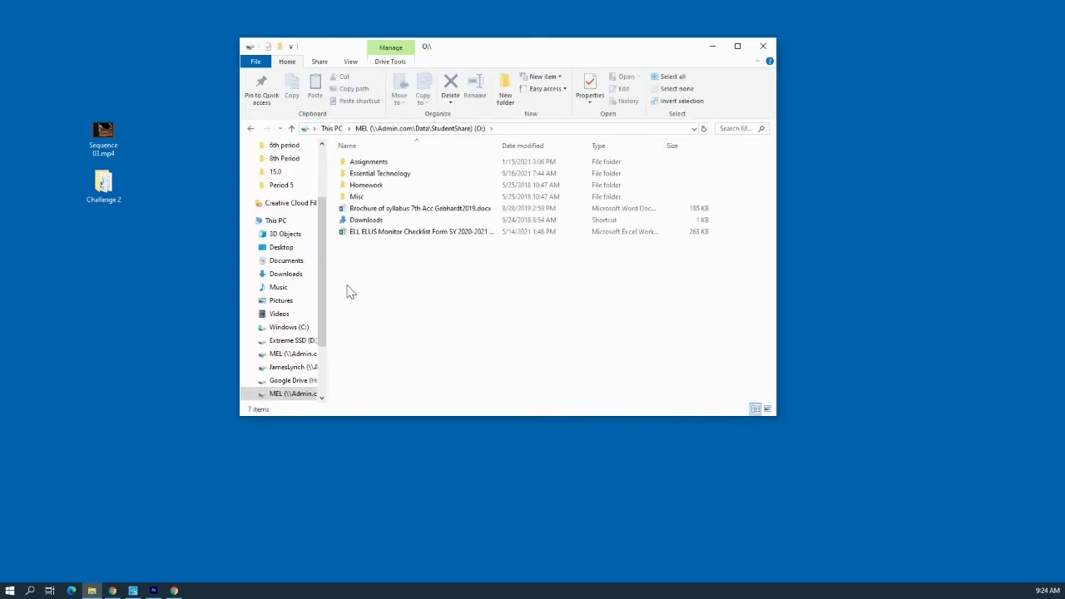
double_click(365, 176)
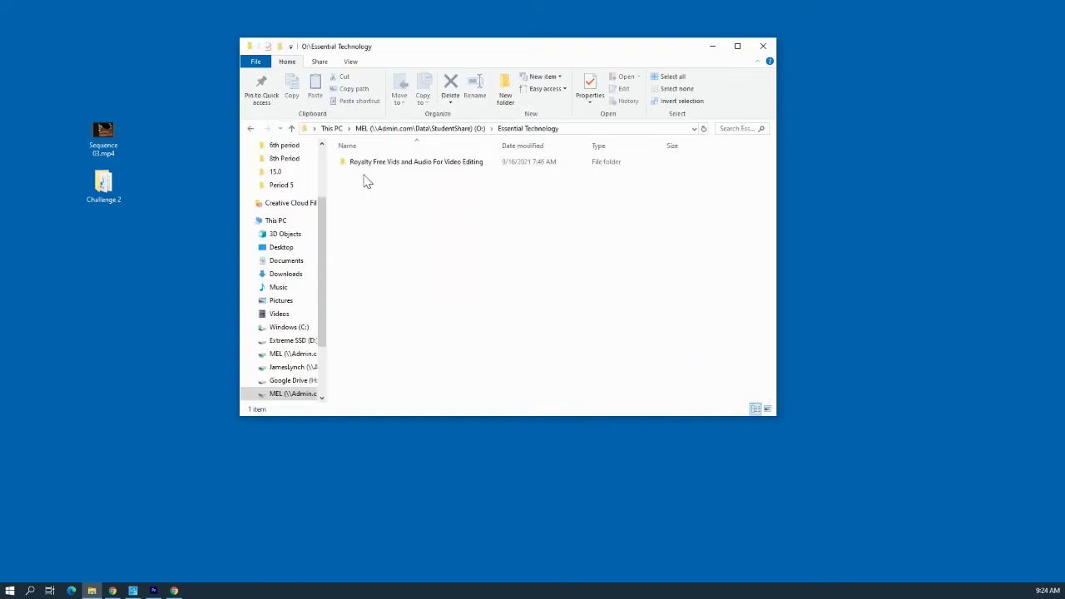
double_click(353, 162)
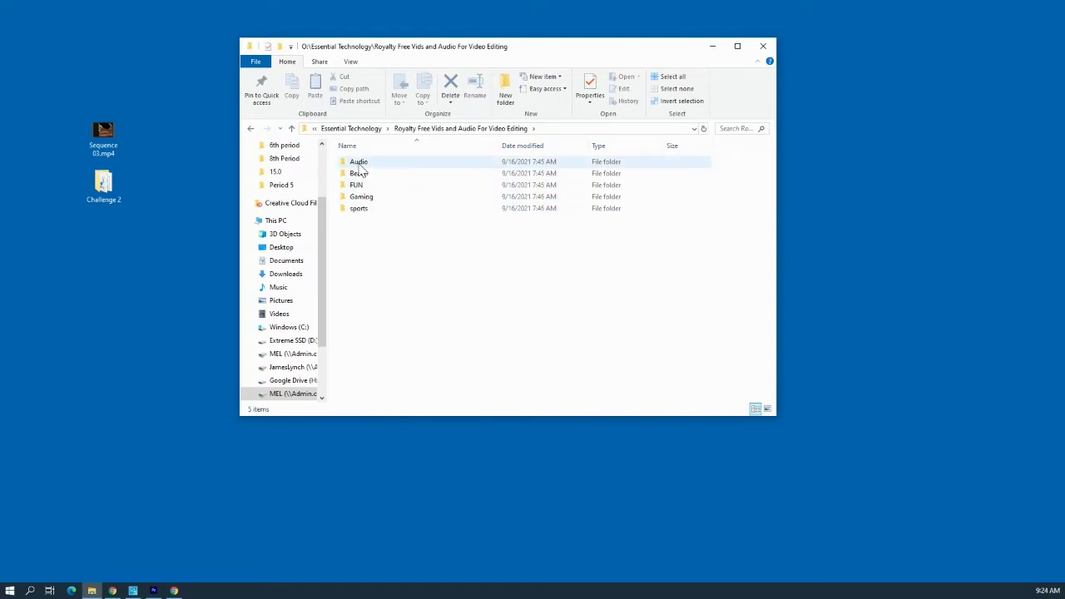
Step through the Beach, FUN and Gaming folders and select the Audio folder
left_click(358, 163)
left_click(360, 184)
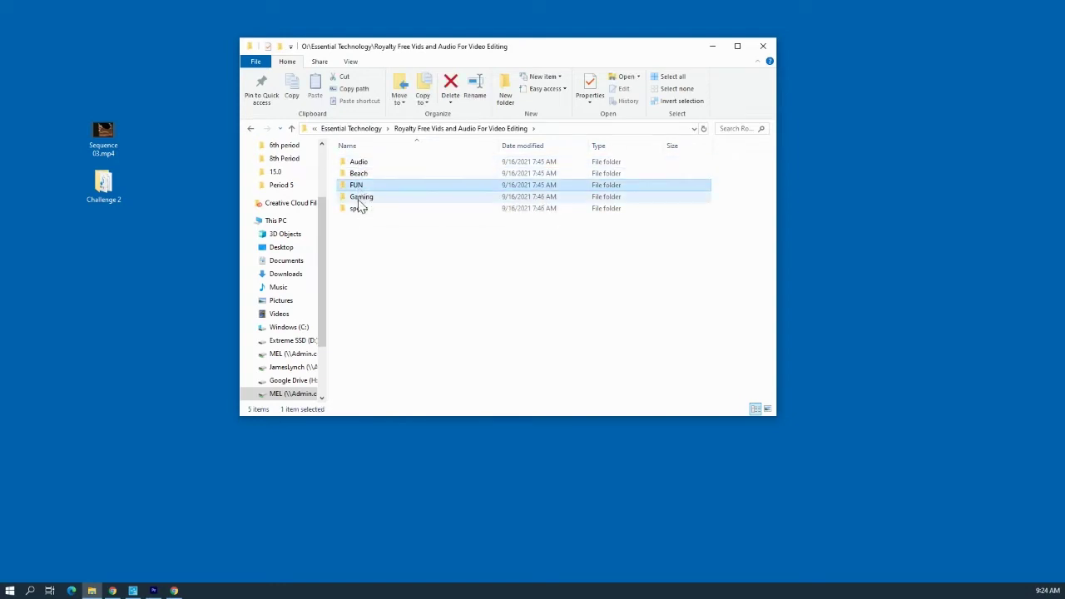
left_click(359, 209)
left_click(364, 163)
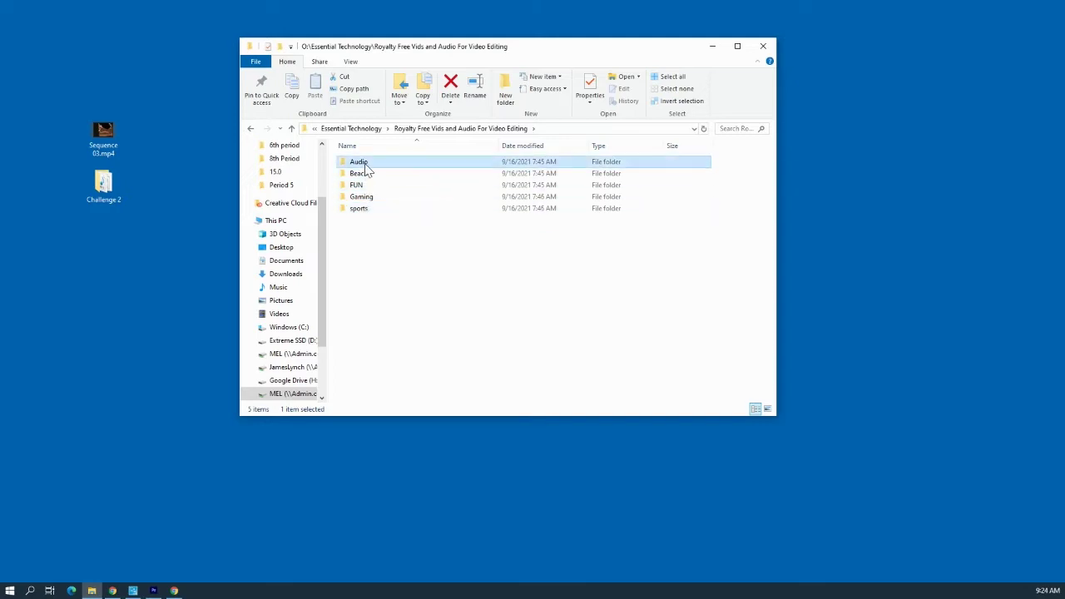
Open the Audio folder and copy bensound-acousticbreeze.mp3 onto the desktop
double_click(364, 164)
double_click(365, 164)
left_click_drag(368, 162, 352, 172)
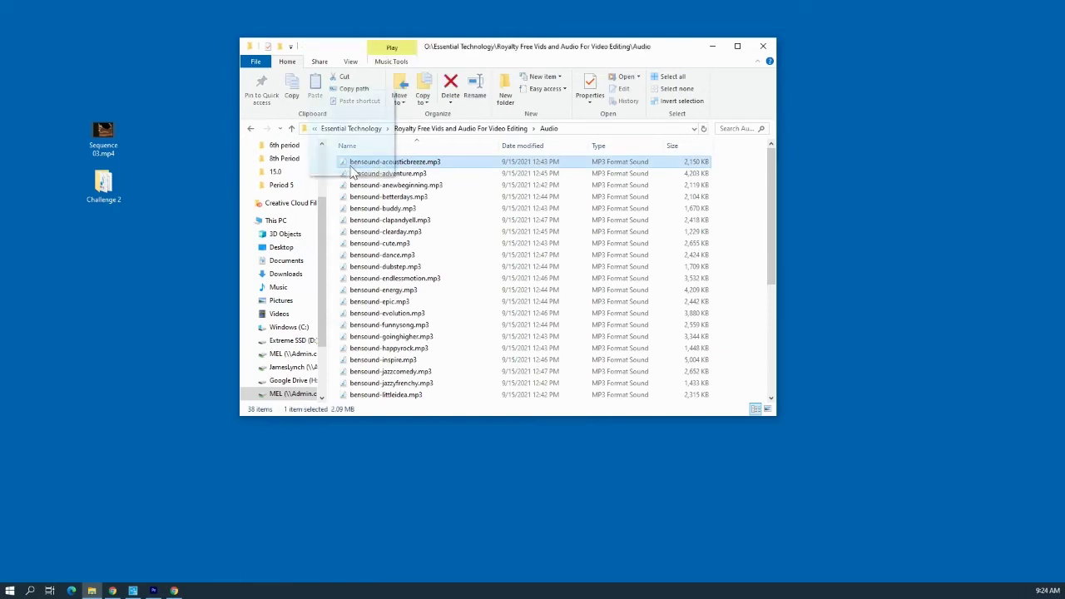
right_click(367, 163)
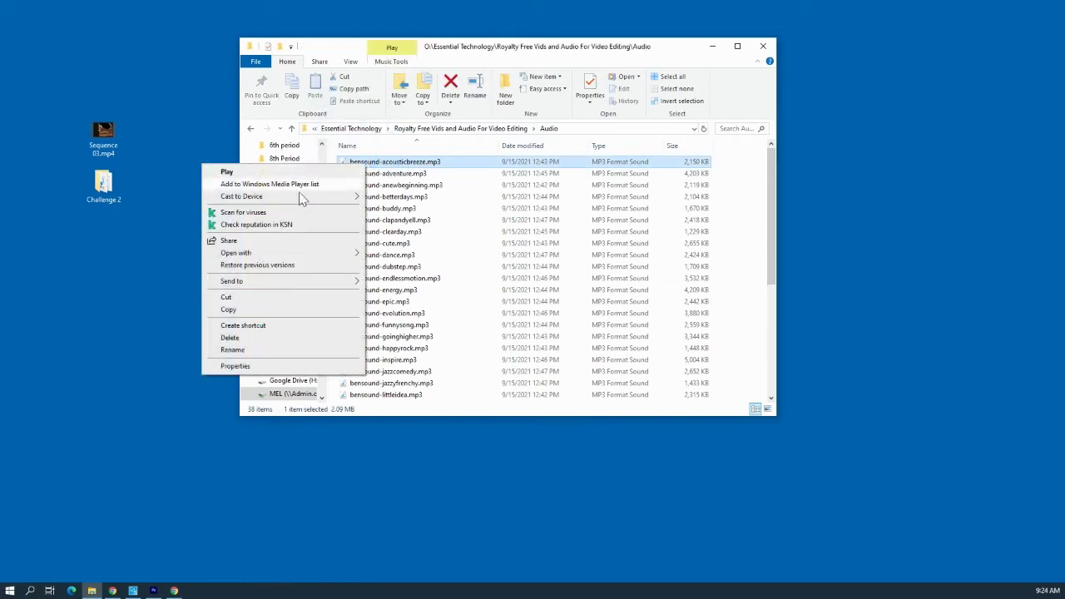
left_click(268, 309)
left_click(164, 285)
right_click(163, 286)
left_click(111, 327)
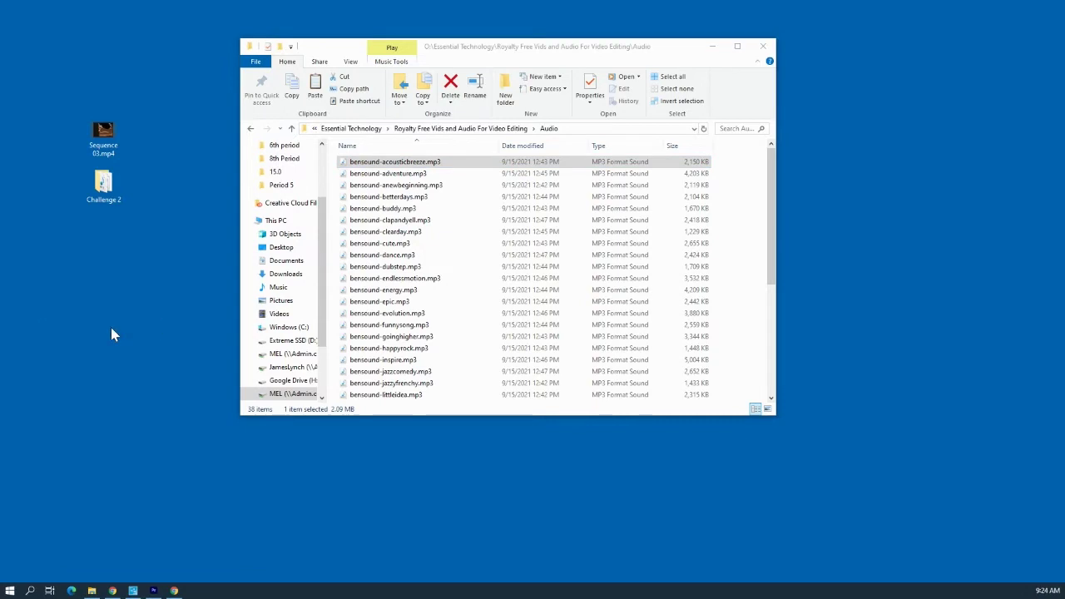
Drag bensound-adventure.mp3 to the desktop, then move both MP3s and Sequence 03.mp4 into Challenge 2
mouse_move(435, 176)
left_mouse_down()
mouse_move(379, 187)
mouse_move(114, 306)
left_mouse_up()
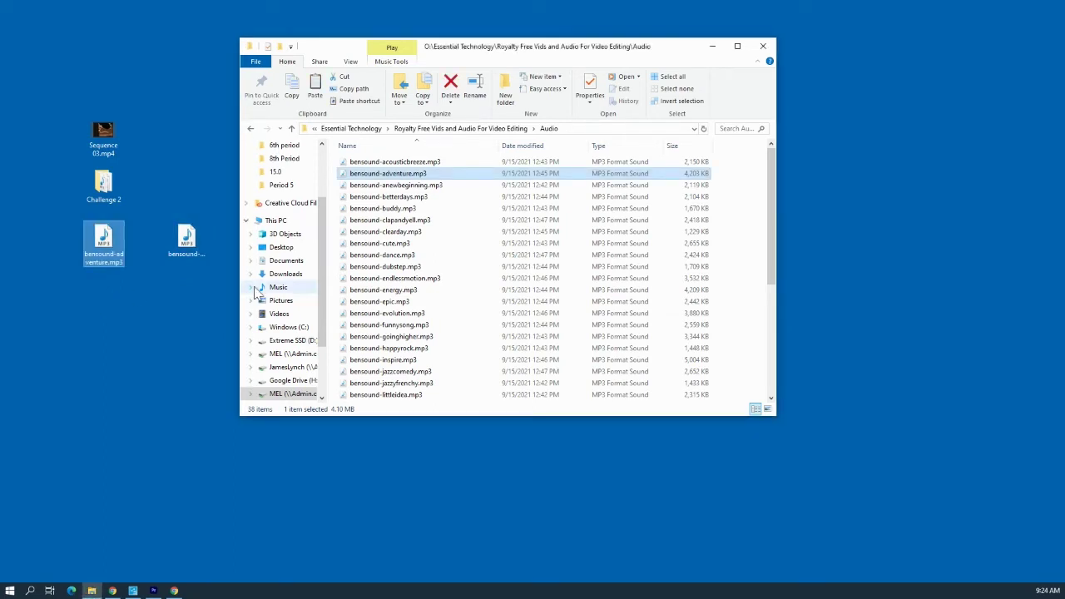
left_click_drag(100, 256, 103, 187)
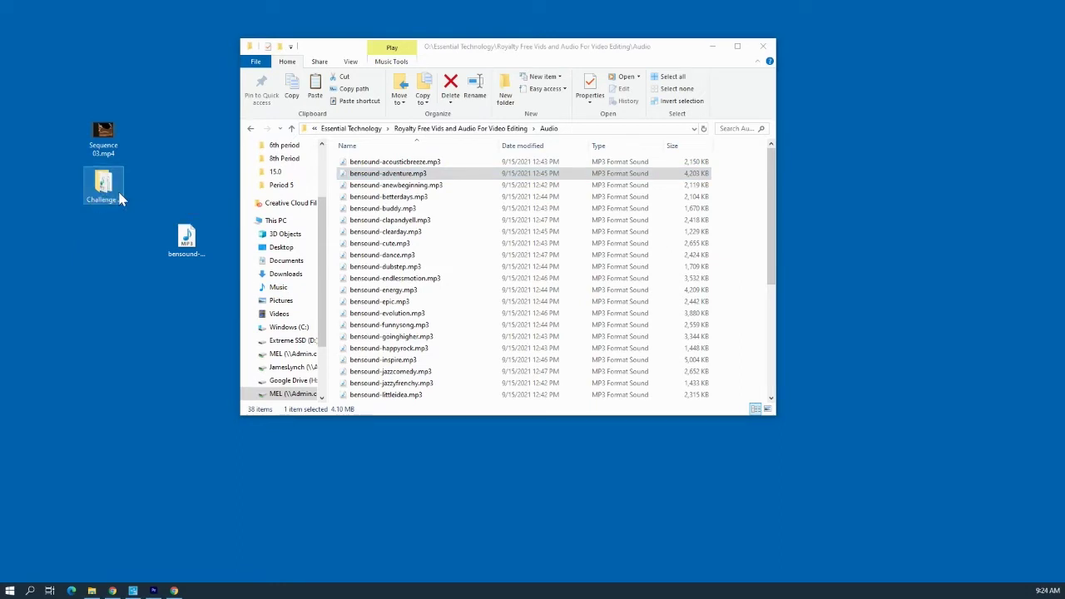
left_click_drag(187, 243, 129, 216)
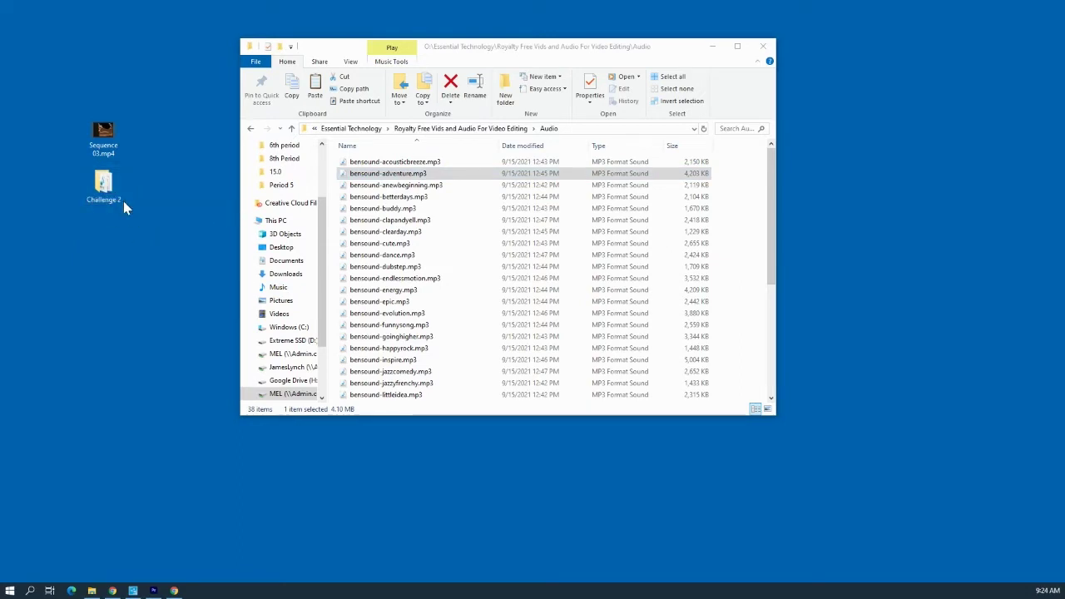
left_click(116, 192)
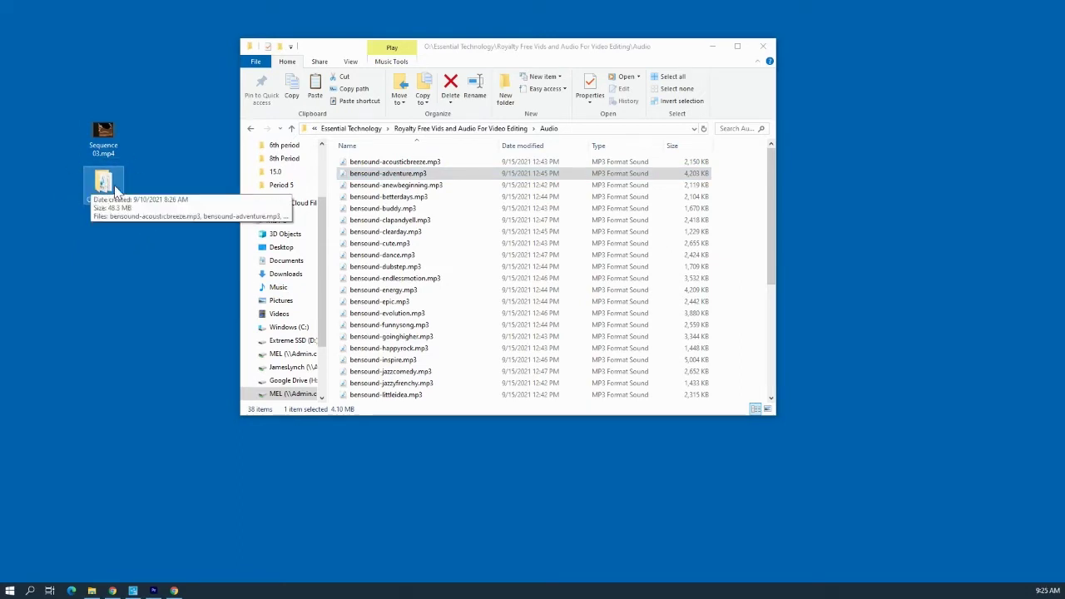
left_click_drag(104, 134, 115, 189)
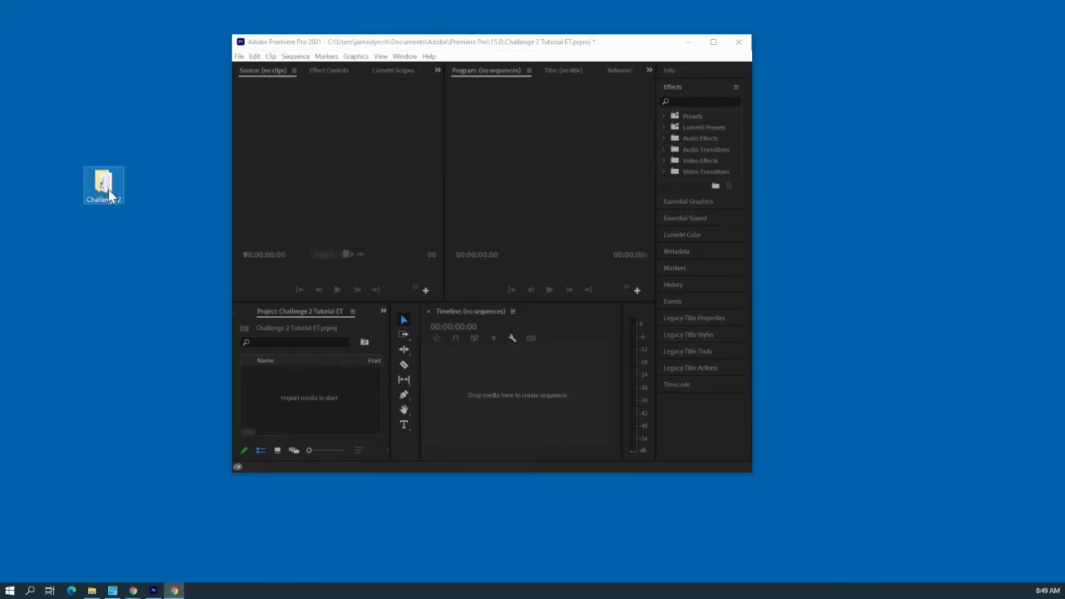
left_click(109, 195)
double_click(108, 194)
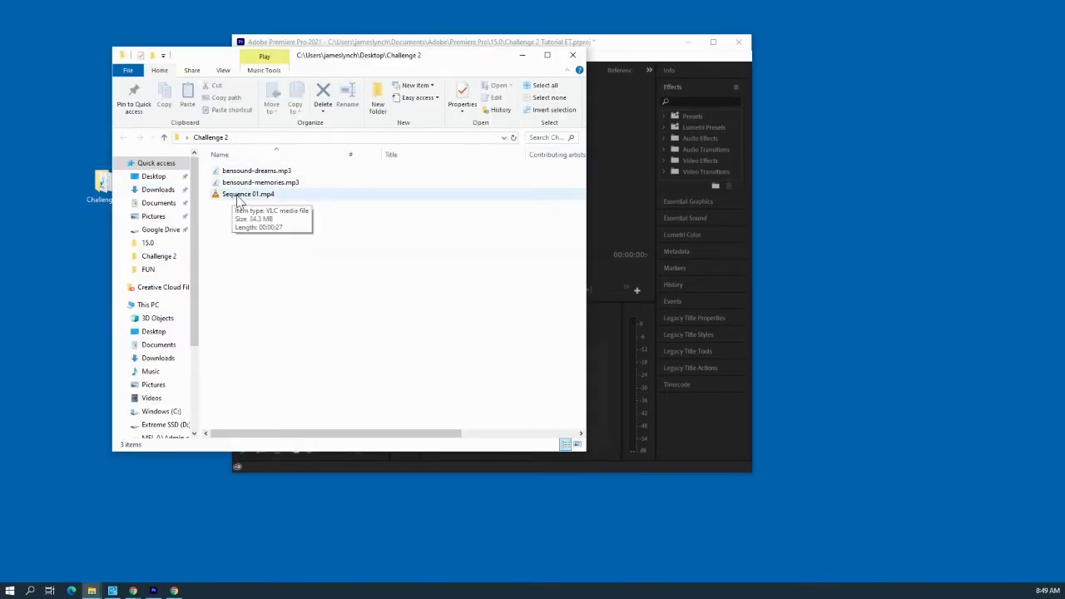
left_click(72, 161)
left_click(573, 55)
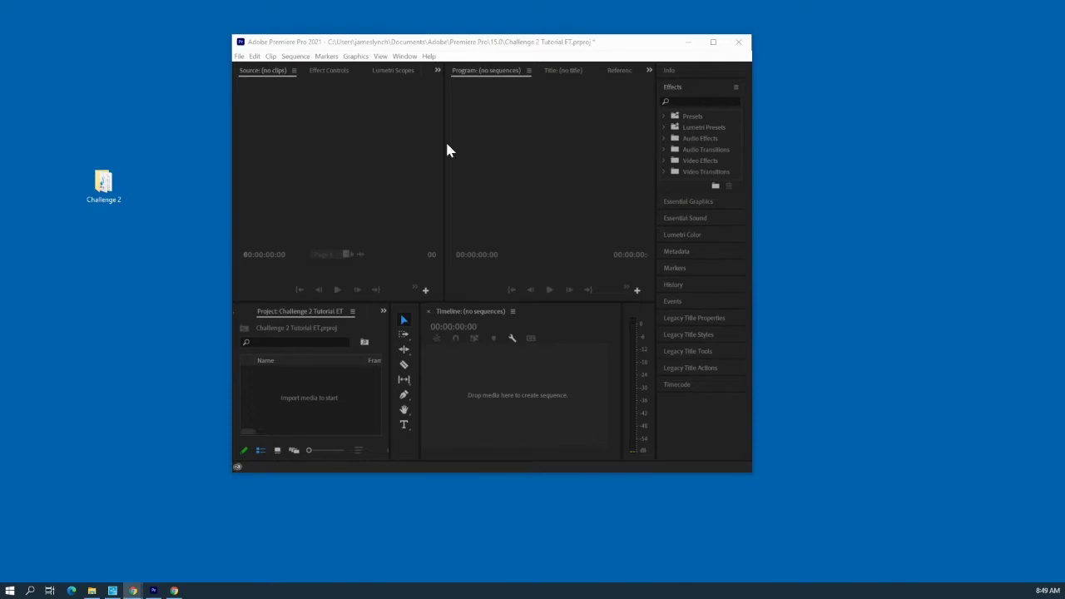
left_click(546, 172)
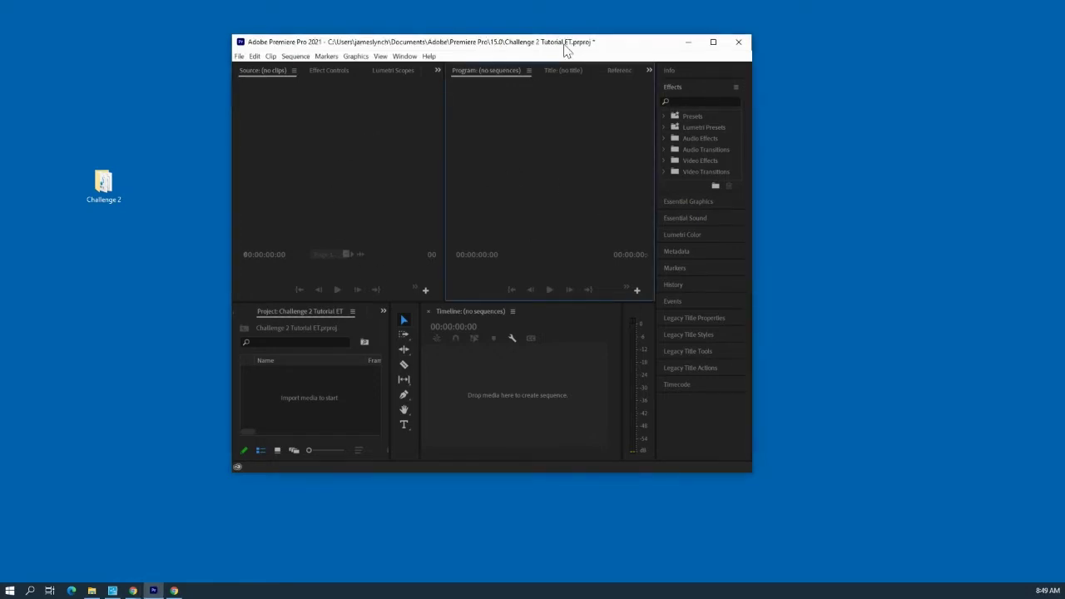
Create Sequence 03 with the ARRI 1080p 23.976 preset via Ctrl+N
key("ctrl+n")
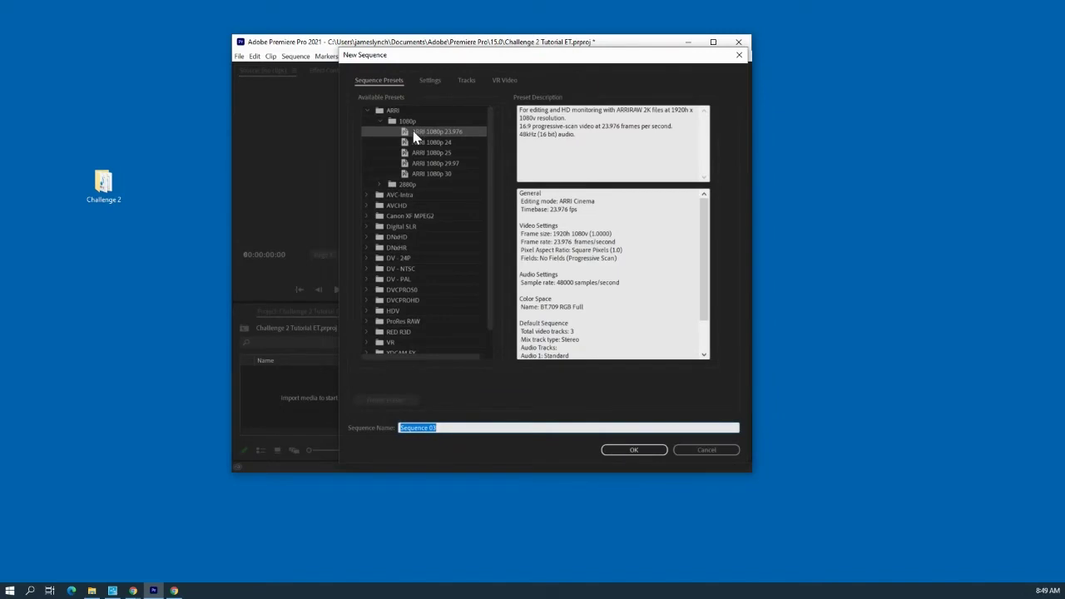
left_click(415, 137)
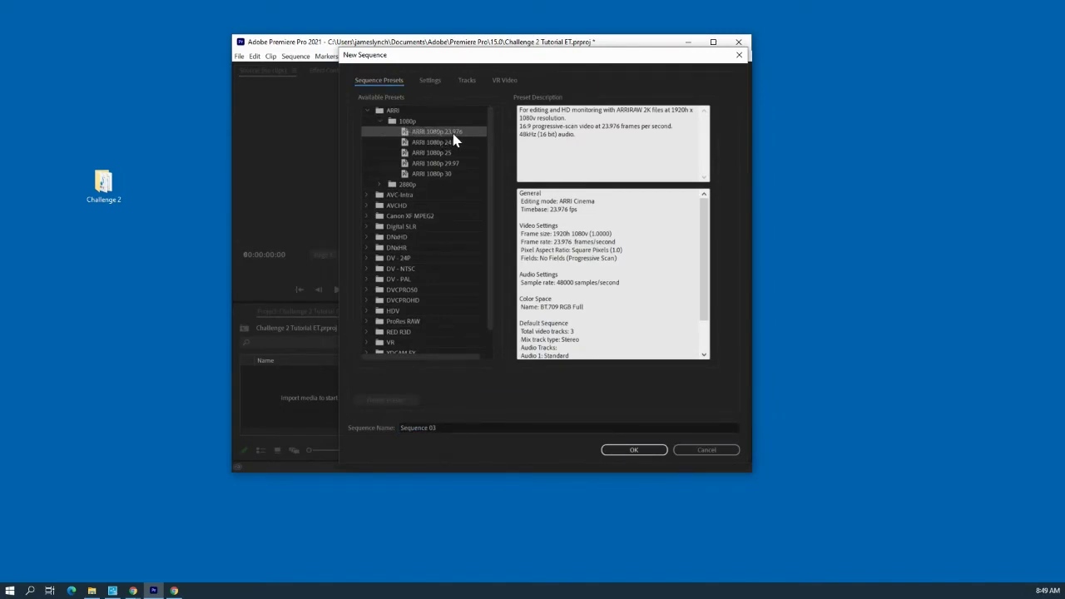
left_click(634, 450)
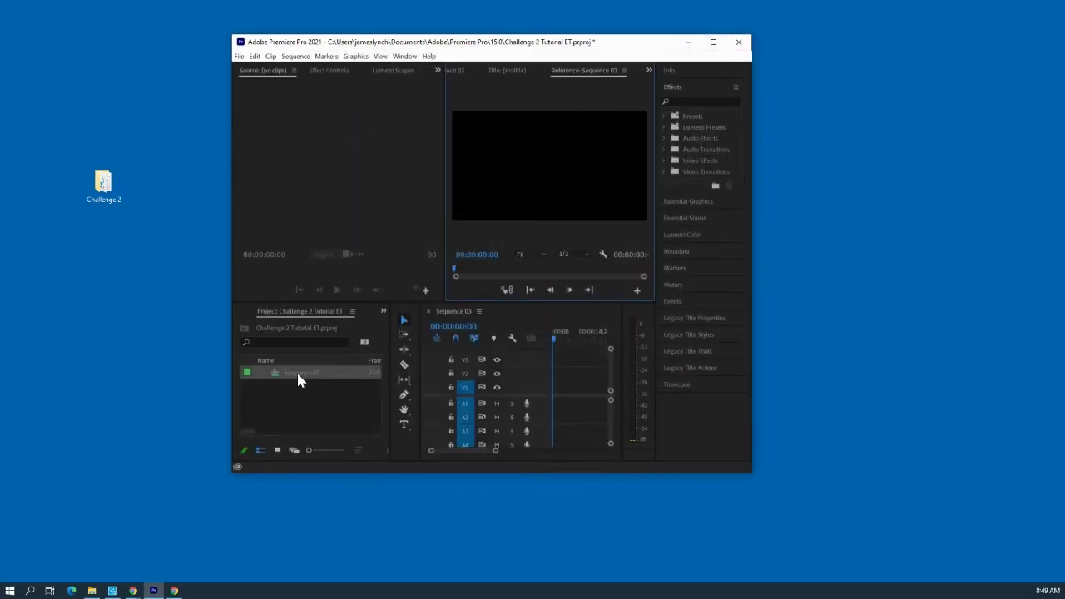
Drag the Challenge 2 desktop folder into the Project panel and expand its bin
left_click(106, 189)
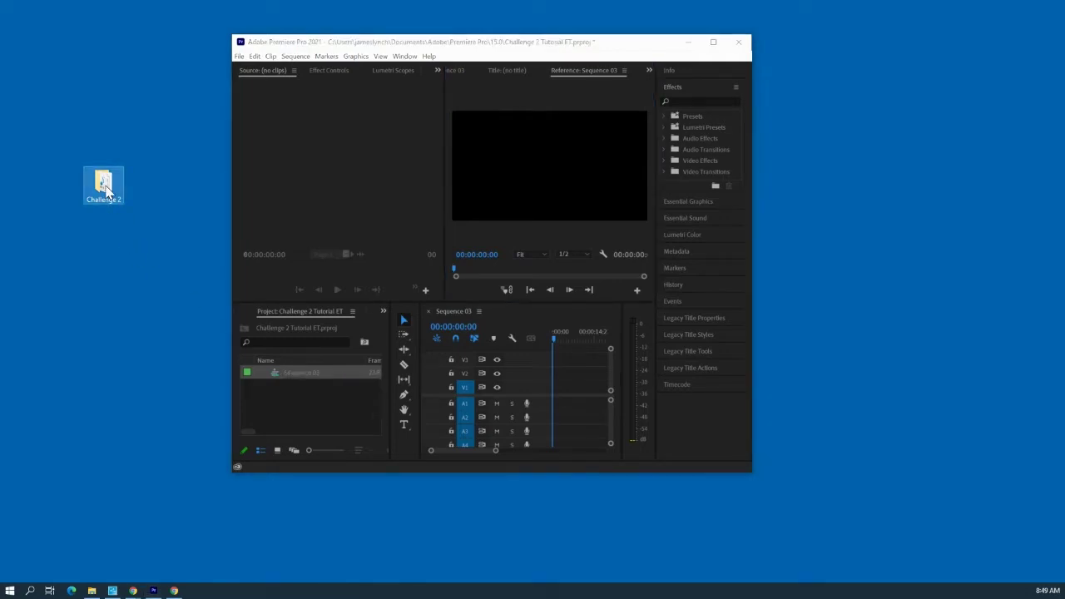
left_click_drag(105, 189, 293, 391)
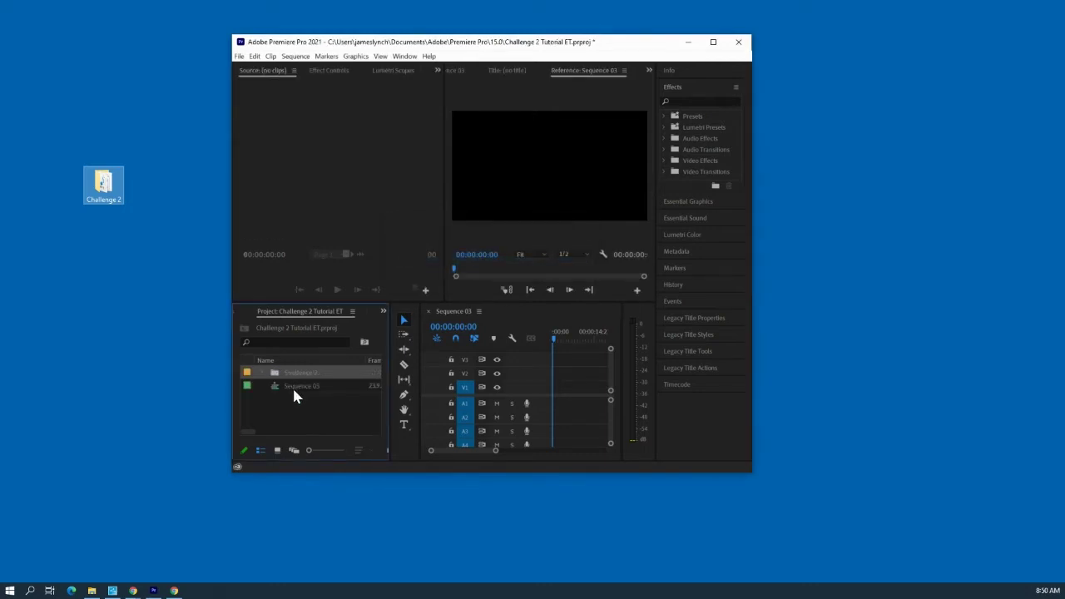
left_click(277, 313)
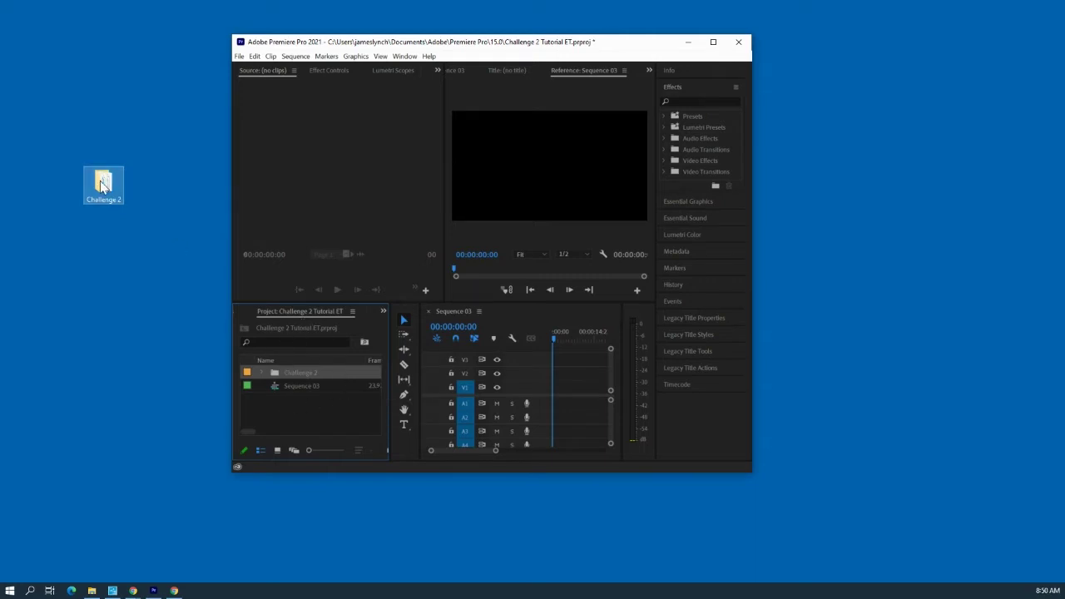
left_click(261, 373)
left_click(103, 183)
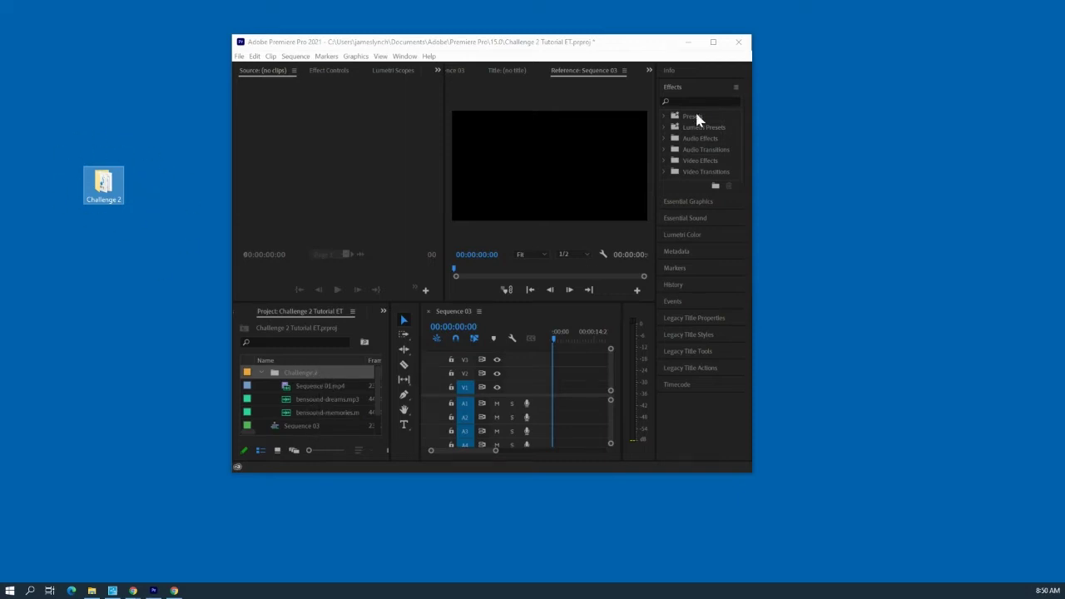
Maximize Premiere, place Sequence 01.mp4 on the timeline, and bensound-dreams and bensound-memories on A2 and A3
left_click(713, 42)
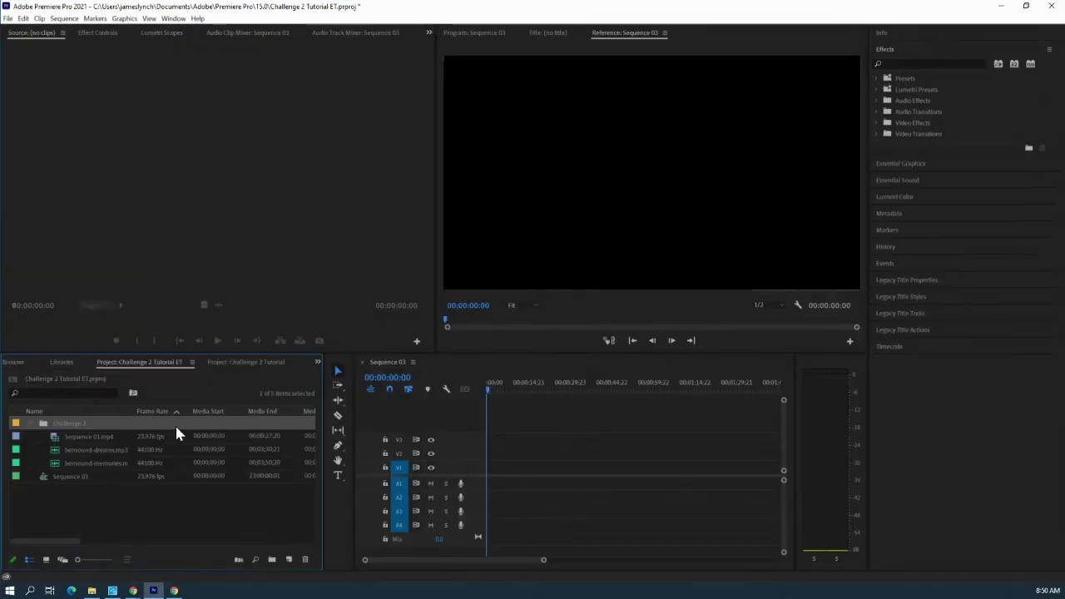
mouse_move(83, 437)
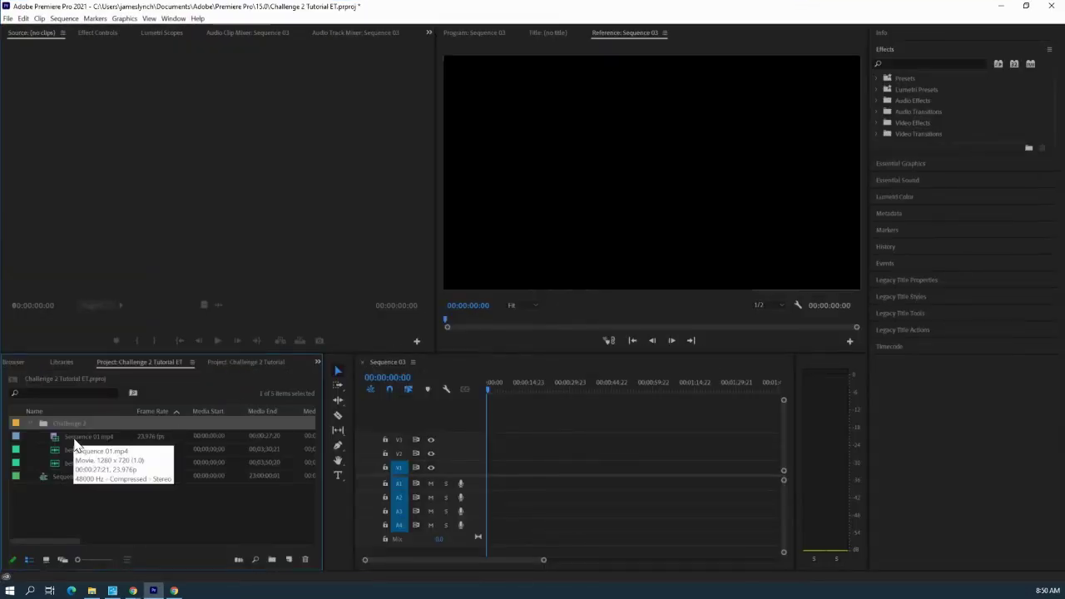
mouse_move(72, 441)
left_mouse_down()
mouse_move(503, 472)
mouse_move(489, 472)
left_mouse_up()
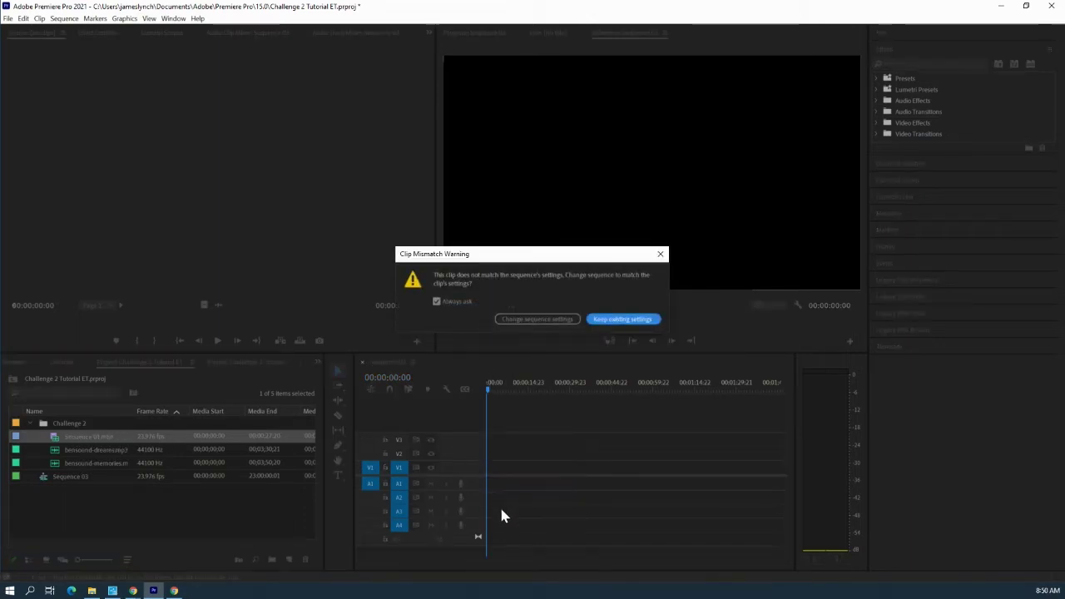
left_click(537, 321)
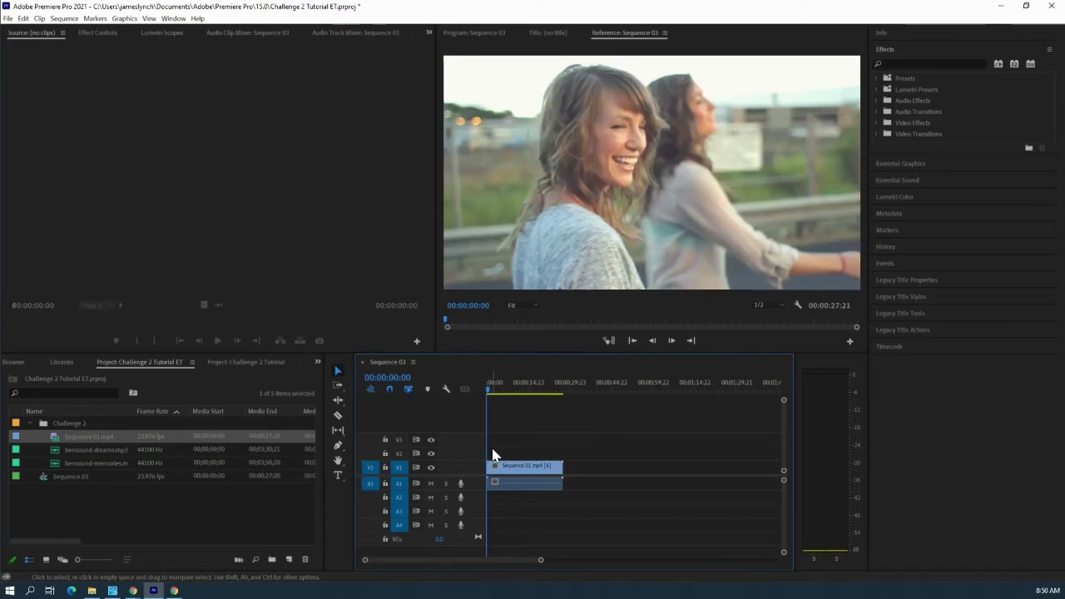
left_click_drag(93, 451, 126, 460)
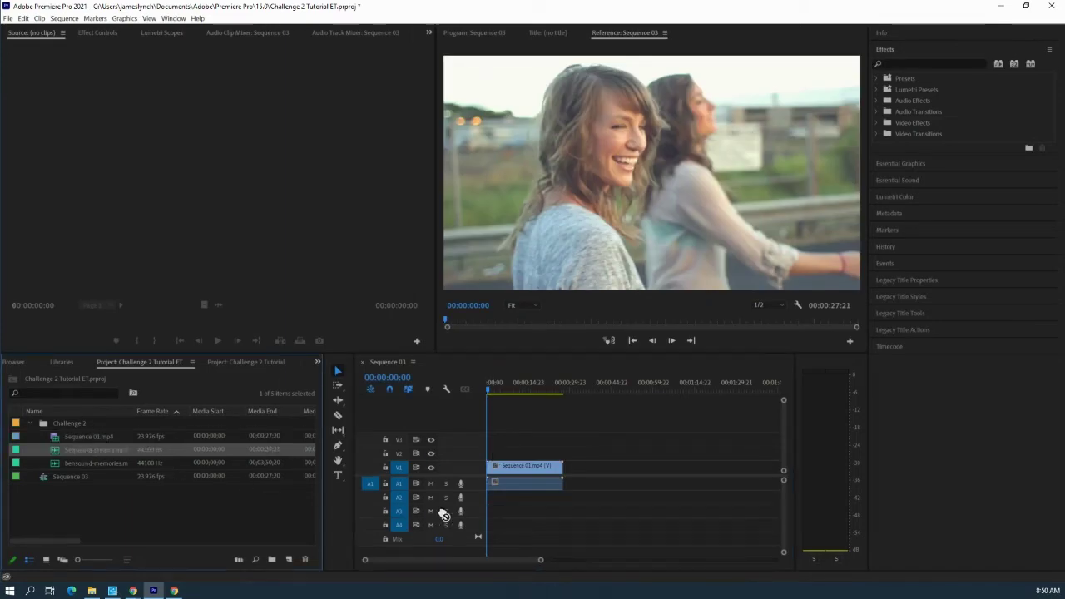
left_click_drag(457, 516, 492, 497)
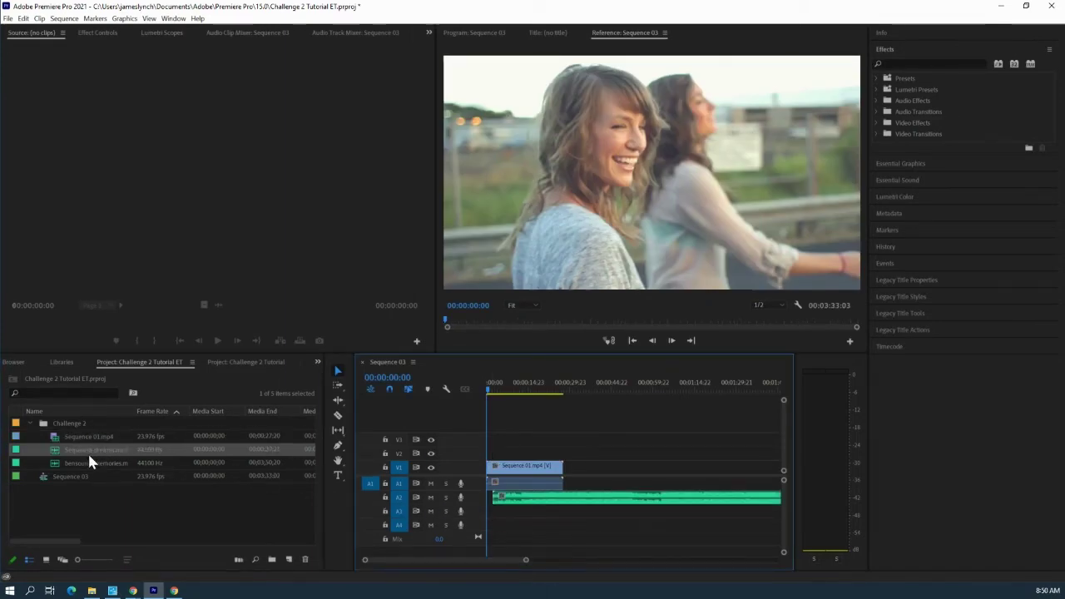
mouse_move(90, 463)
left_mouse_down()
mouse_move(549, 518)
mouse_move(533, 519)
left_mouse_up()
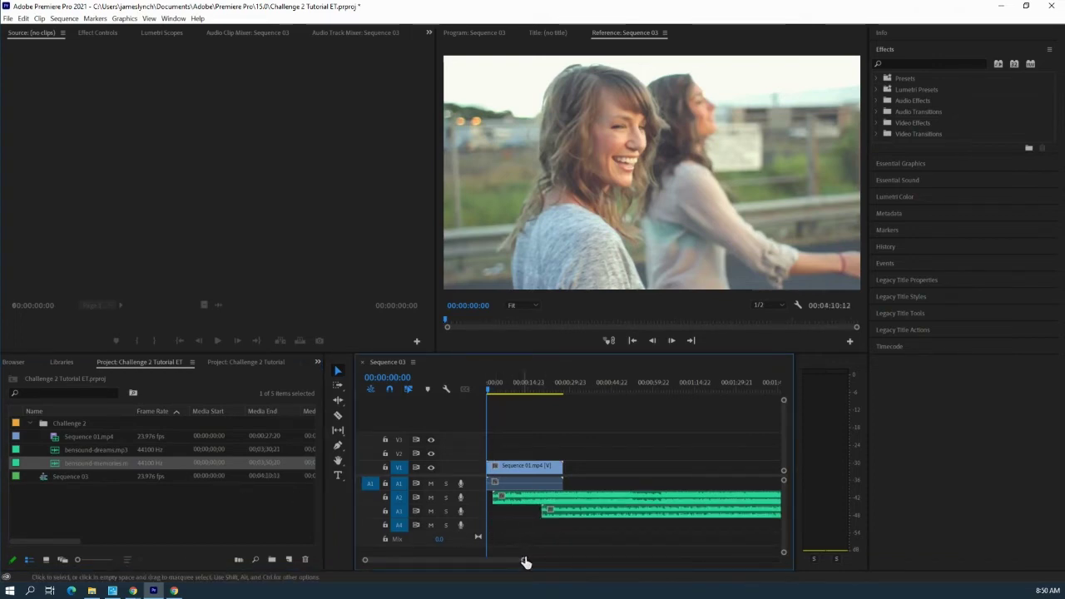
Trim the ends of the A2 and A3 music clips shorter
left_click_drag(524, 561, 673, 561)
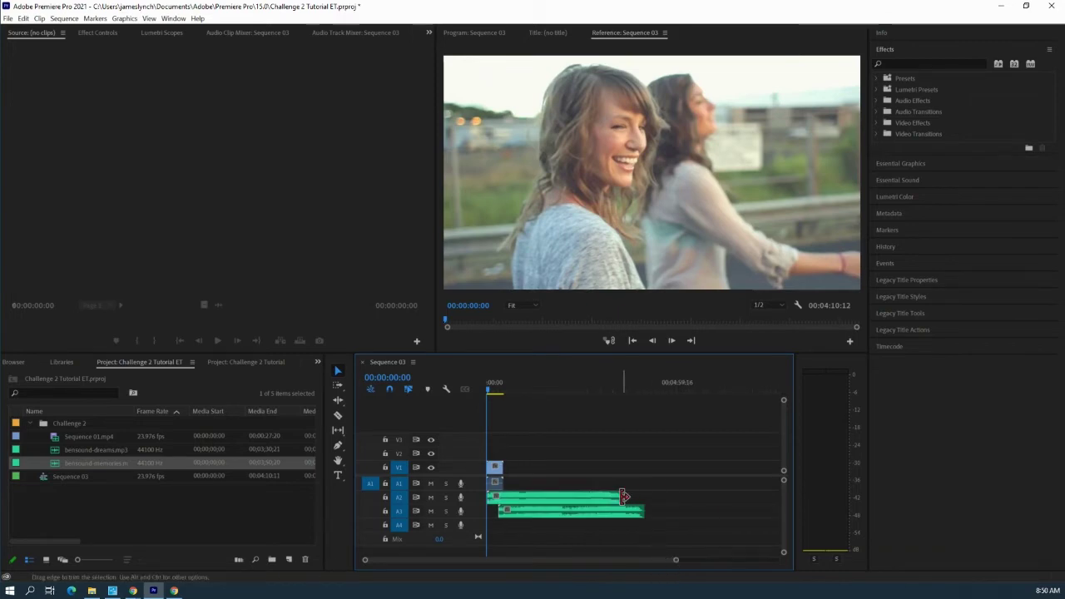
left_click_drag(612, 497, 493, 498)
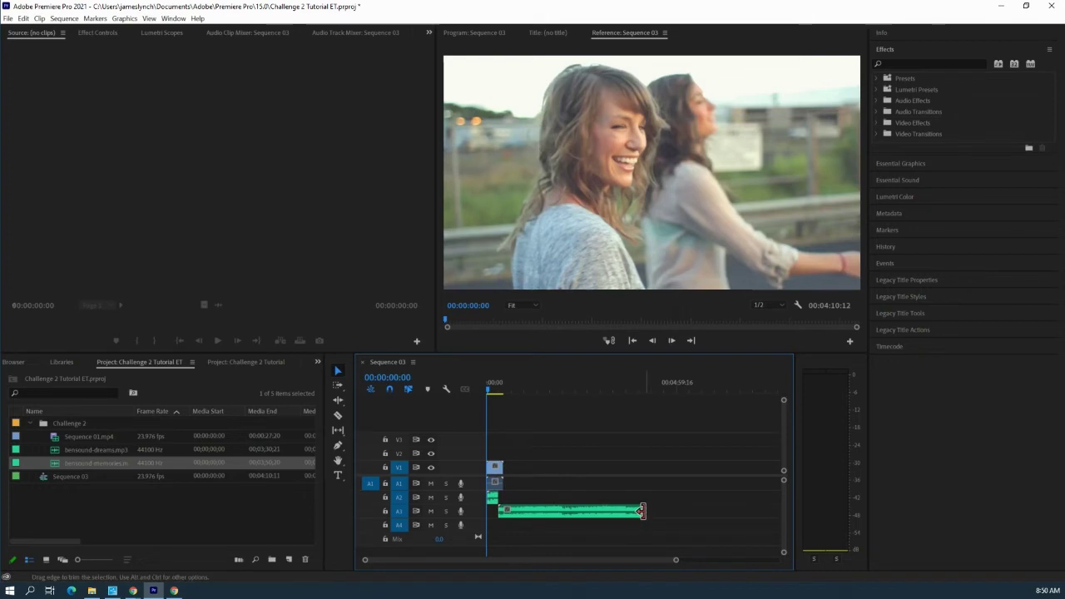
left_click_drag(640, 510, 536, 511)
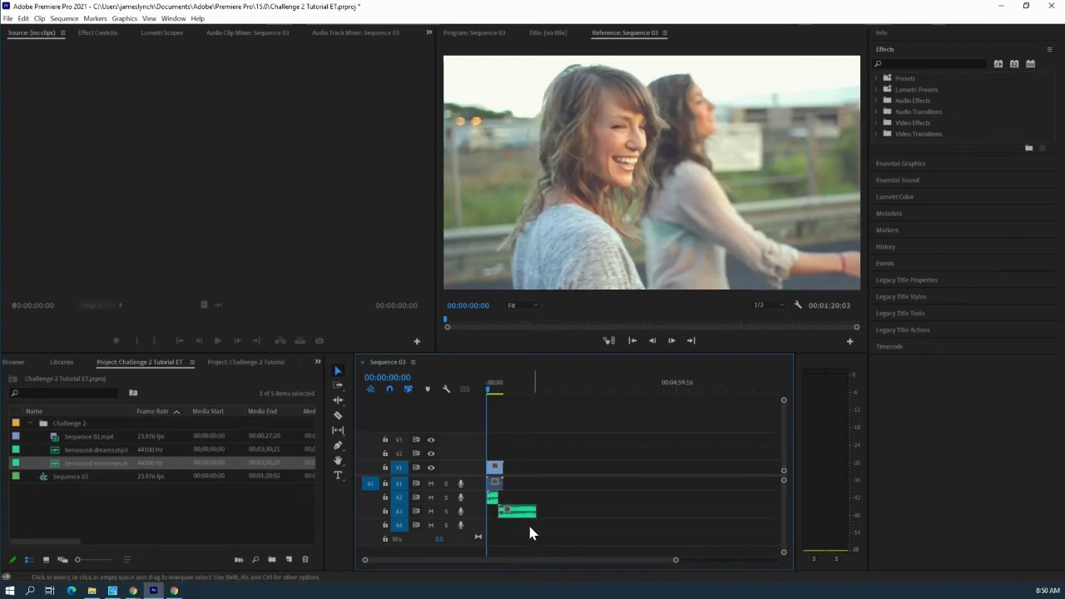
left_click(337, 415)
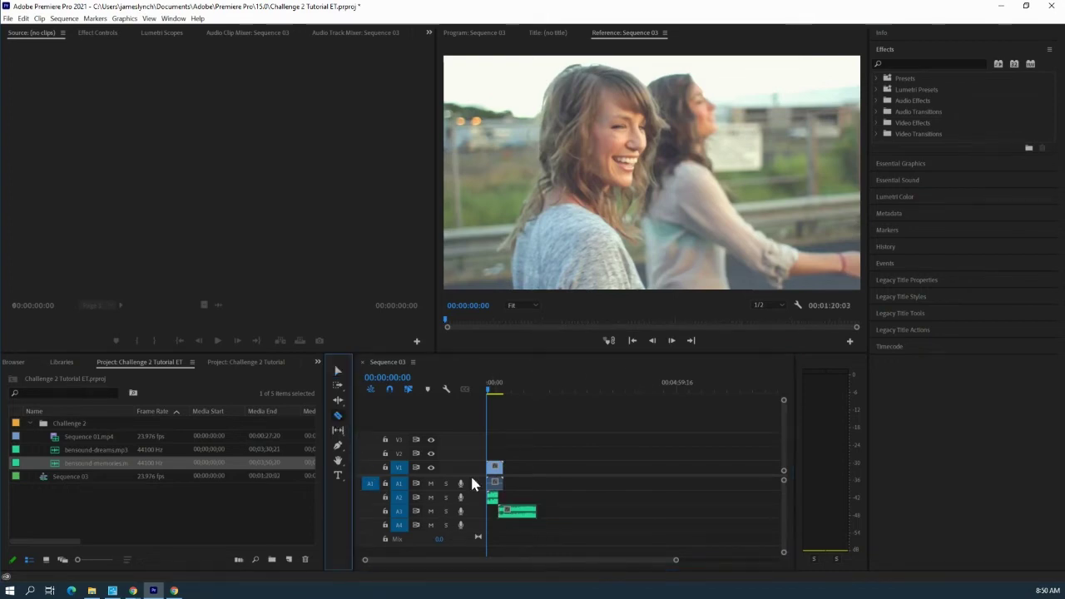
left_click(339, 372)
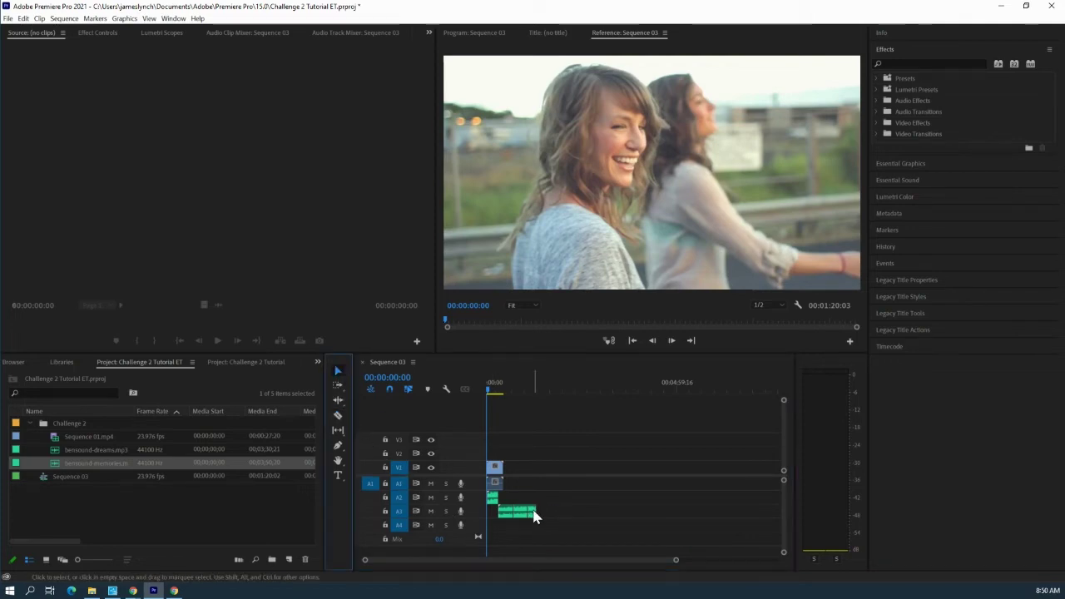
left_click(532, 514)
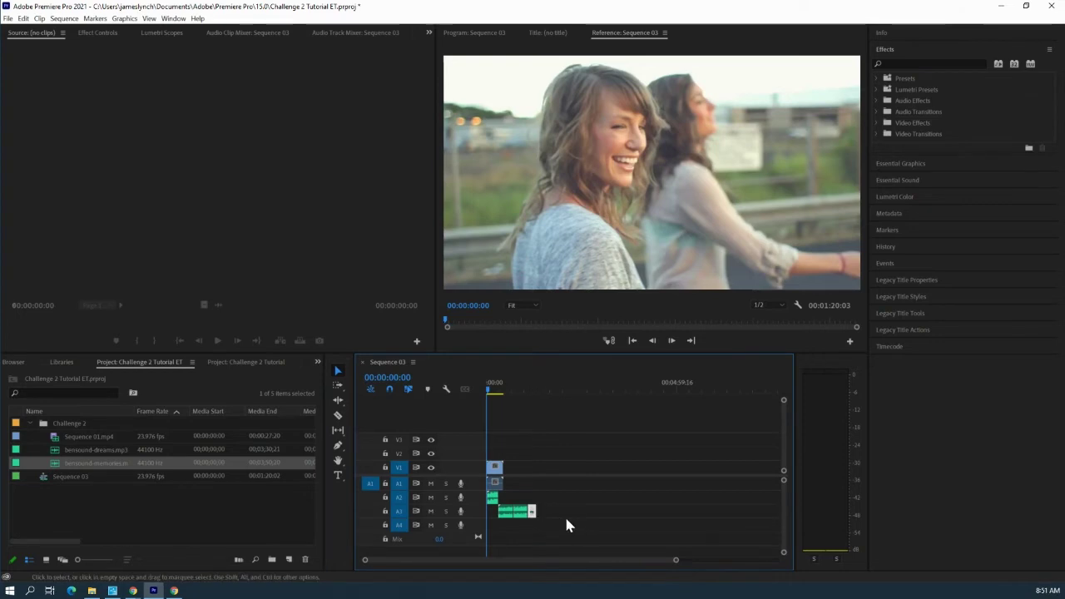
Slide the A3 music left onto track A2 and trim it to end with the video at 00:00:27:21
left_click_drag(537, 510, 546, 511)
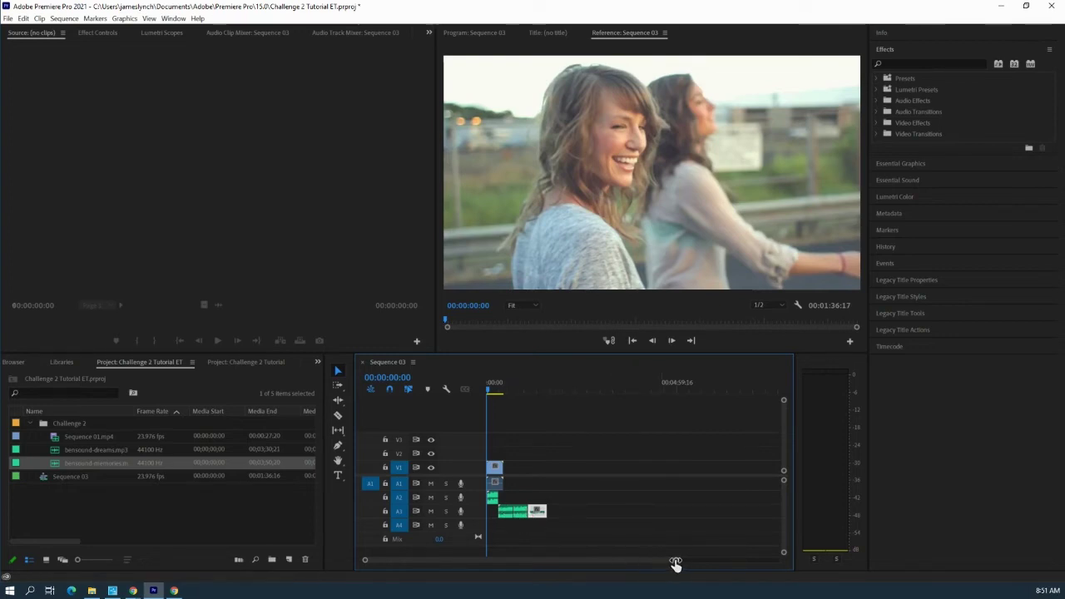
left_click_drag(674, 564, 572, 562)
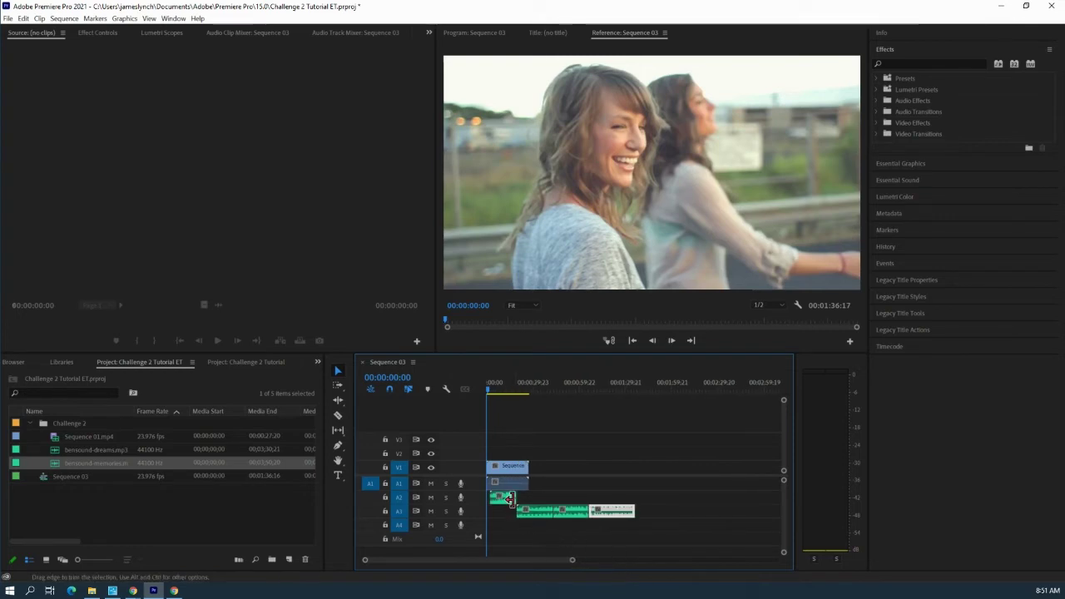
left_click_drag(509, 498, 503, 499)
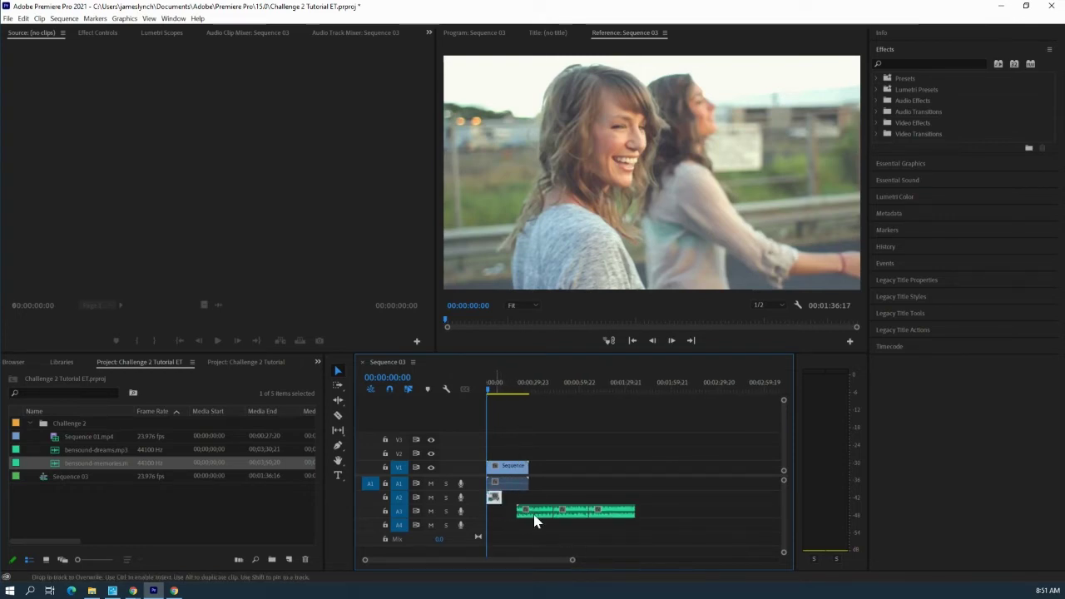
left_click_drag(537, 510, 522, 497)
left_click(575, 513)
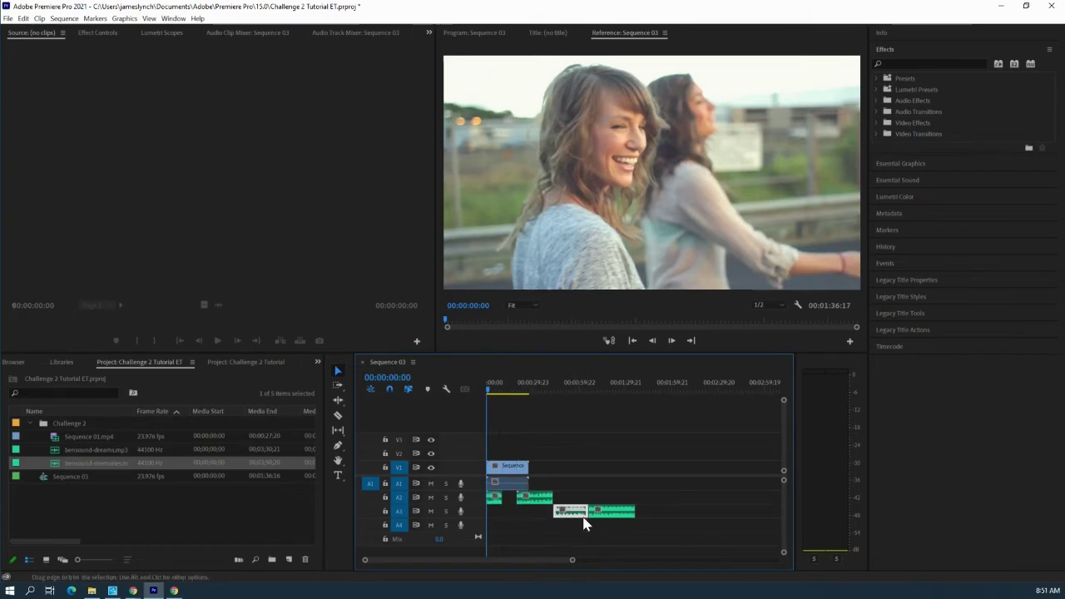
left_click_drag(599, 517, 533, 497)
left_click(544, 525)
left_click(506, 468)
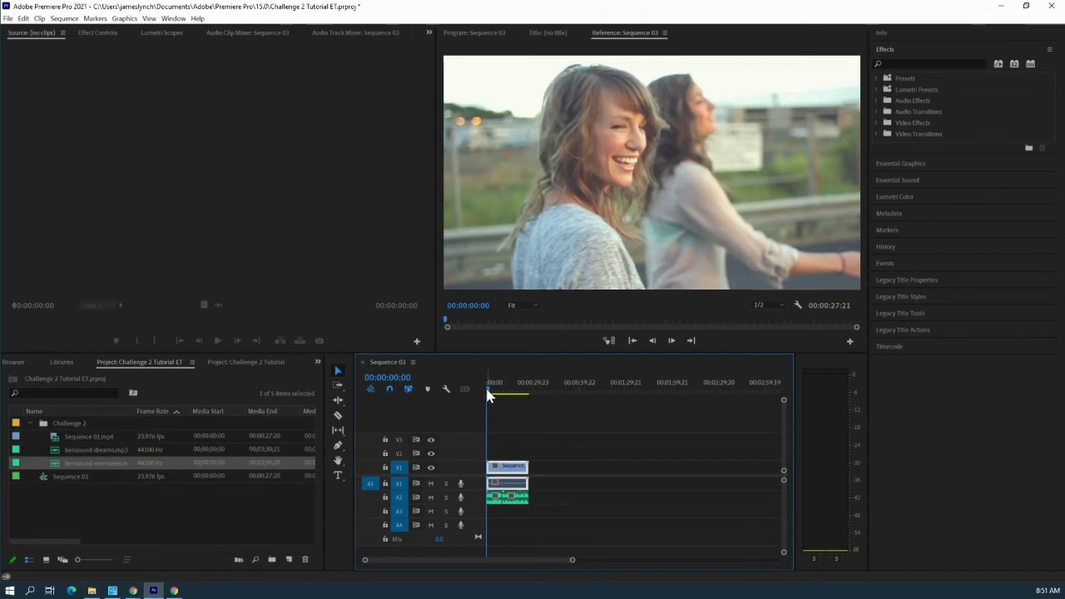
Play Sequence 03 to review the nested clip on V1 and music on A2
key("space")
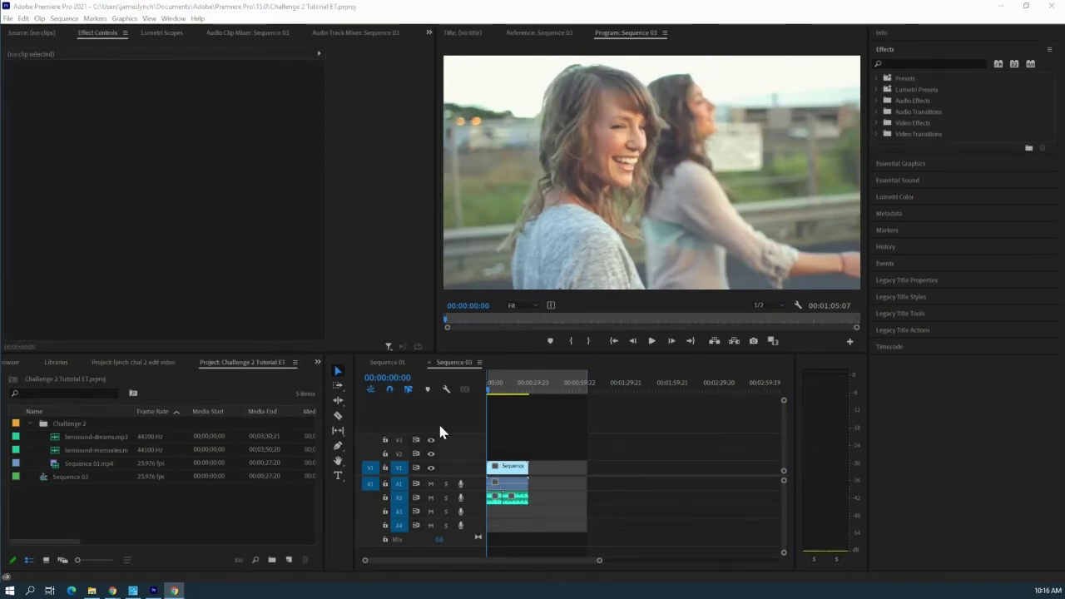
Mark trial in/out points on the ruler, settling on 00:00:13:23 in and 00:01:03:11 out
left_click_drag(522, 394, 544, 397)
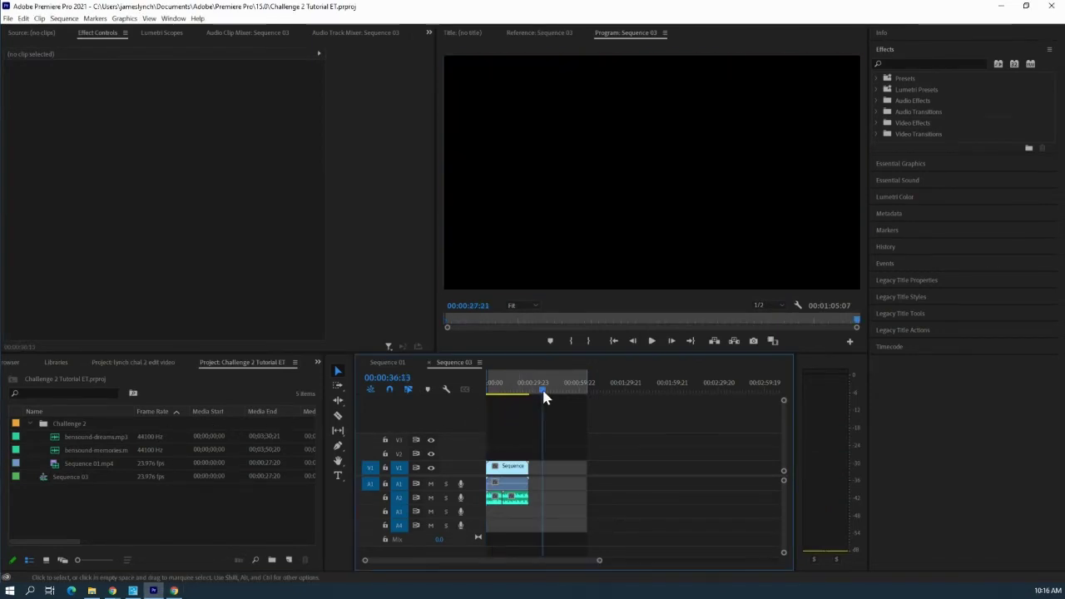
left_click(513, 390)
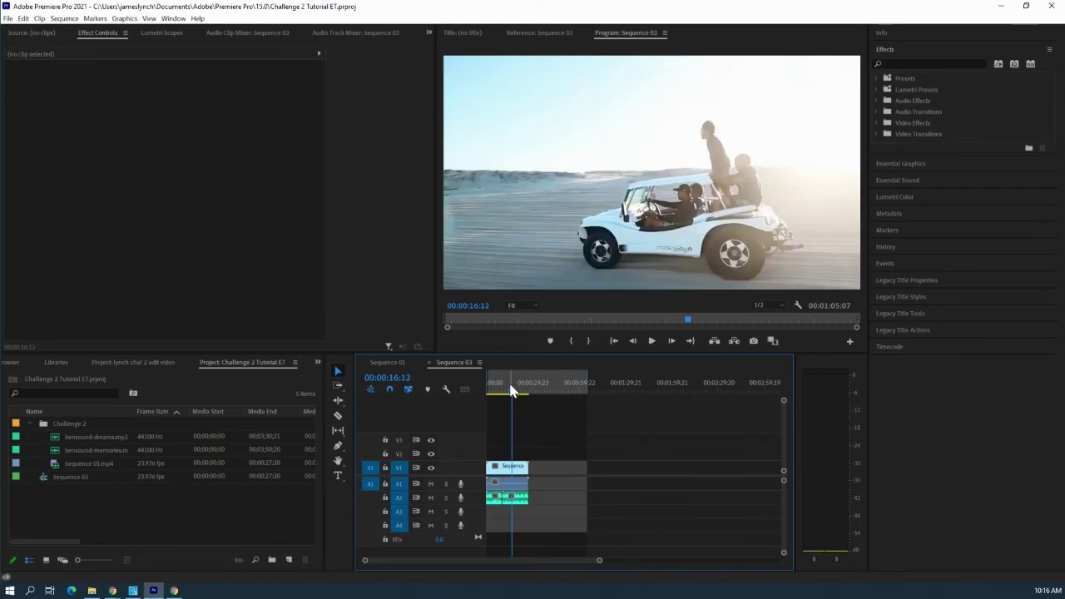
key("i")
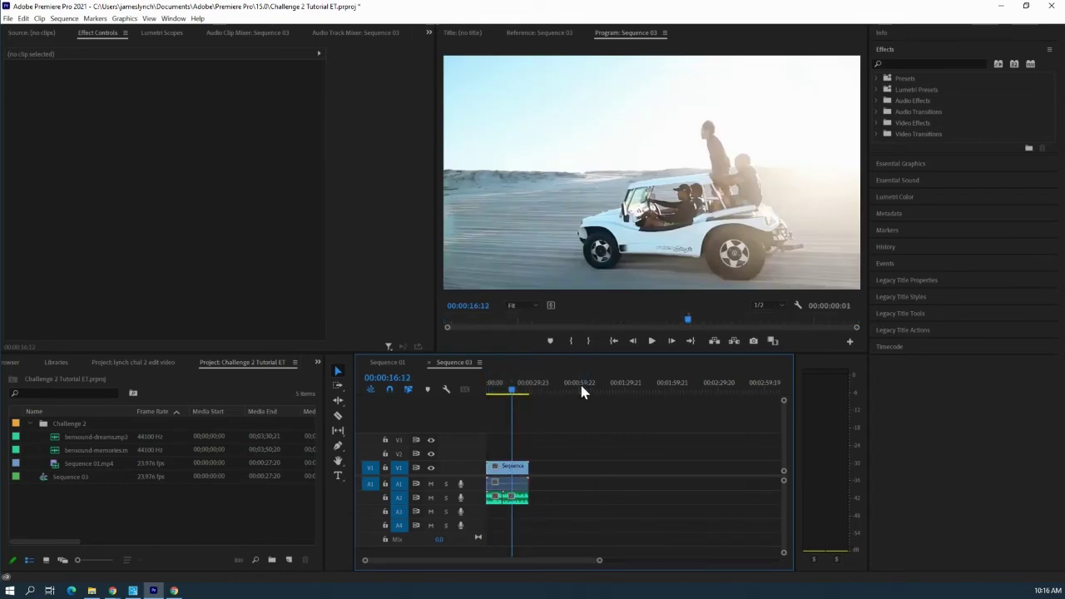
left_click(547, 389)
key("o")
left_click(508, 391)
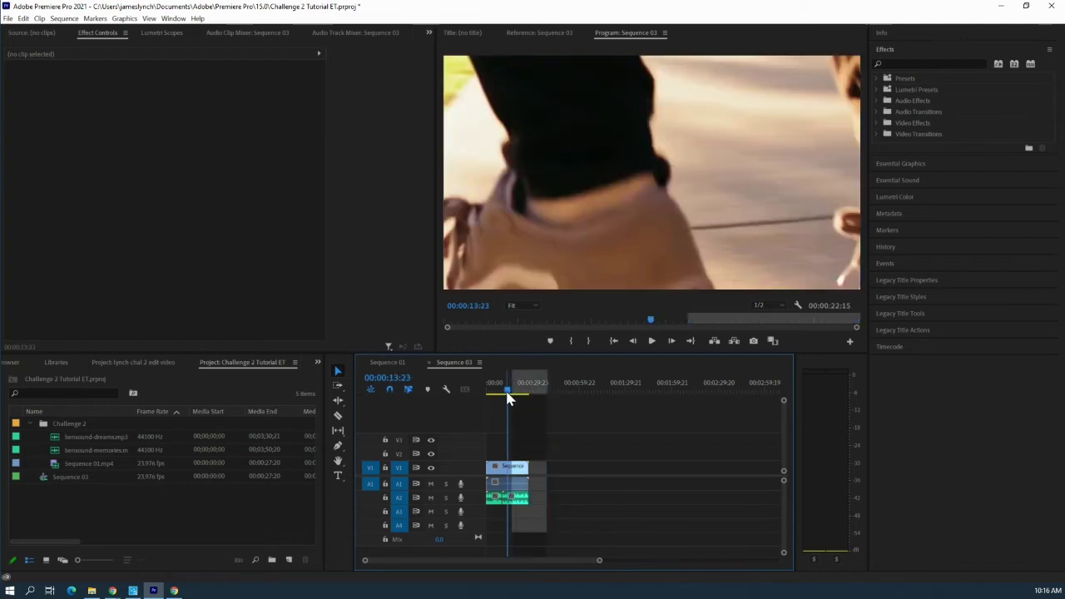
key("i")
left_click(583, 389)
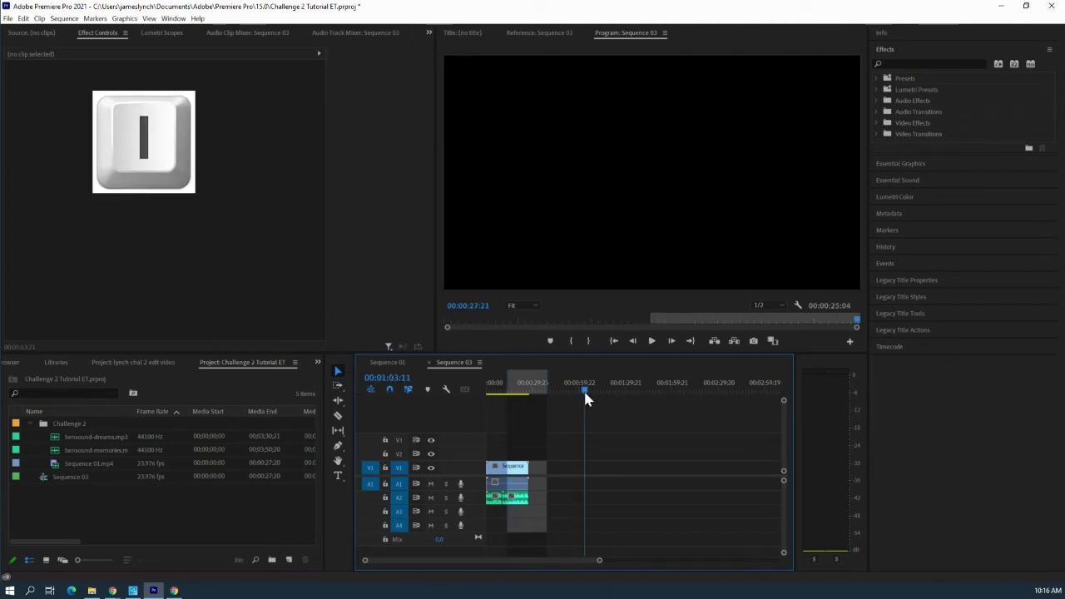
key("o")
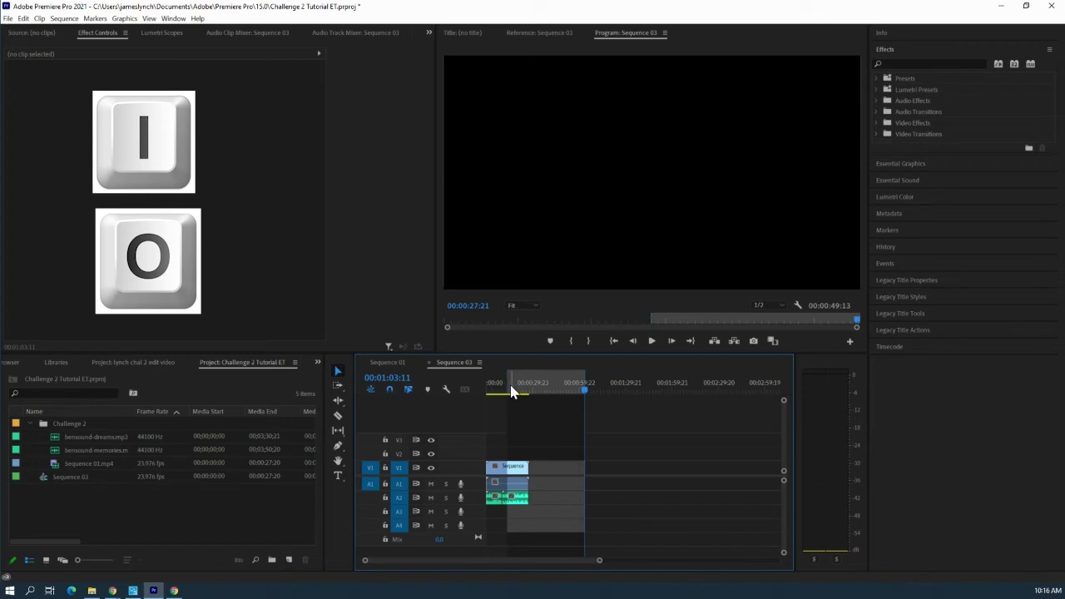
Drag the in point to the sequence start and the out point to the clip's end, near 00:00:29:18
left_click_drag(511, 392, 491, 385)
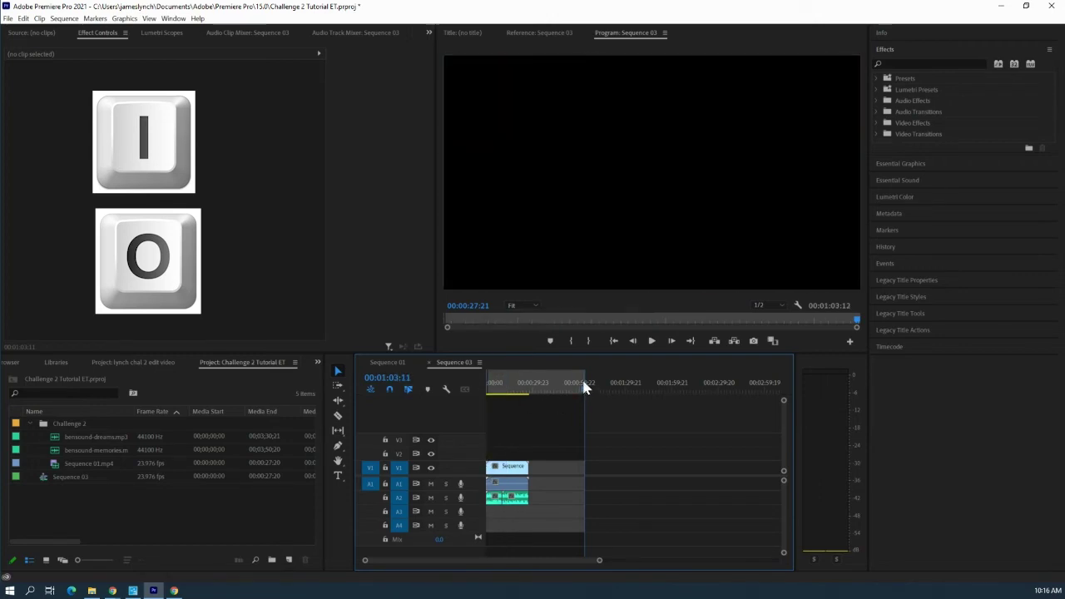
left_click_drag(583, 379, 529, 383)
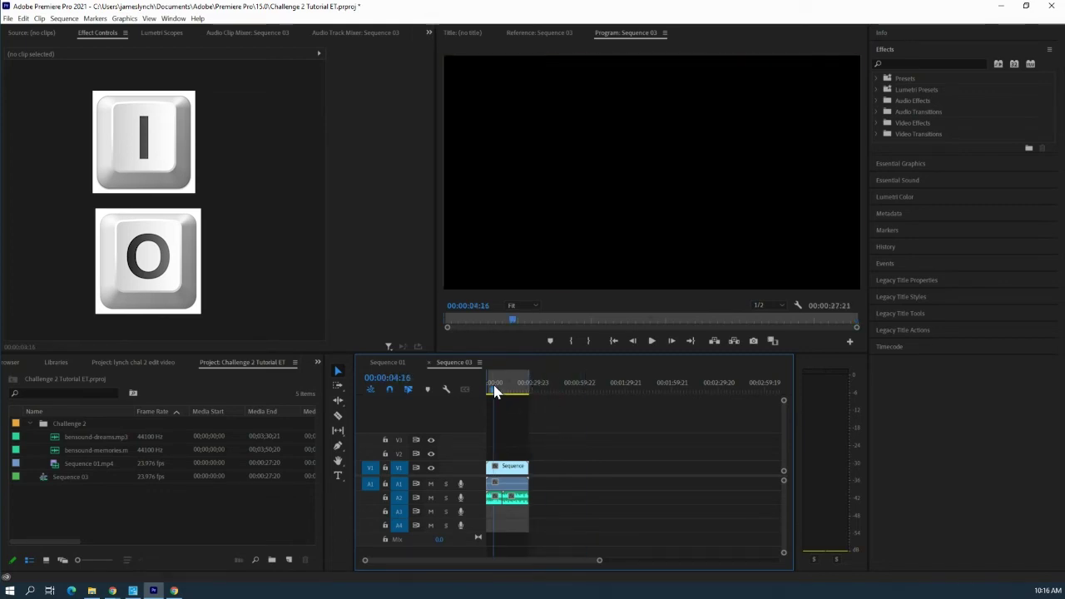
left_click(494, 389)
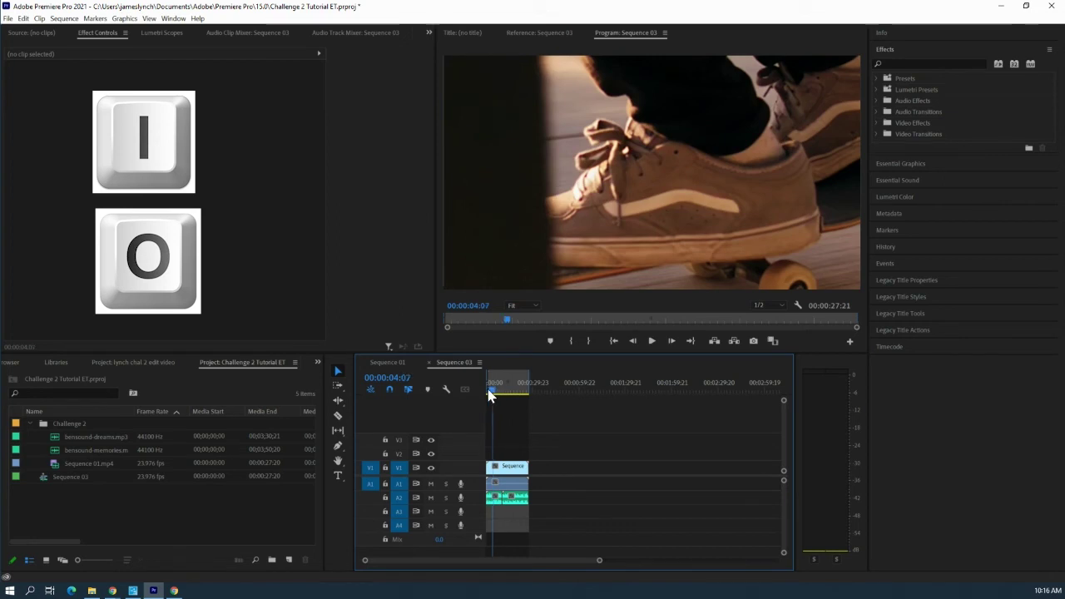
left_click_drag(492, 389, 486, 389)
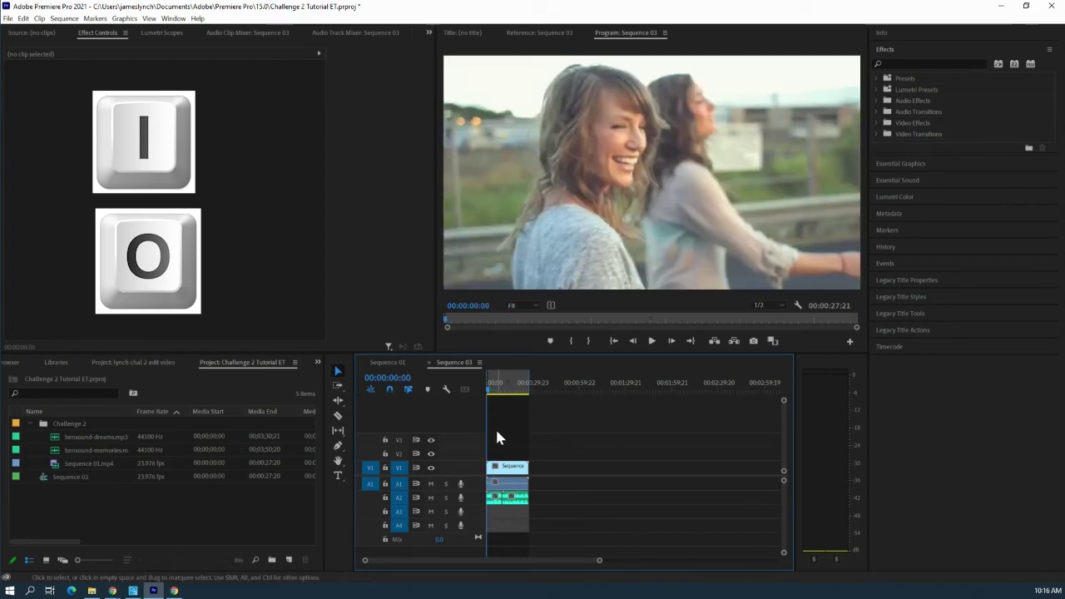
left_click(526, 389)
left_click(533, 388)
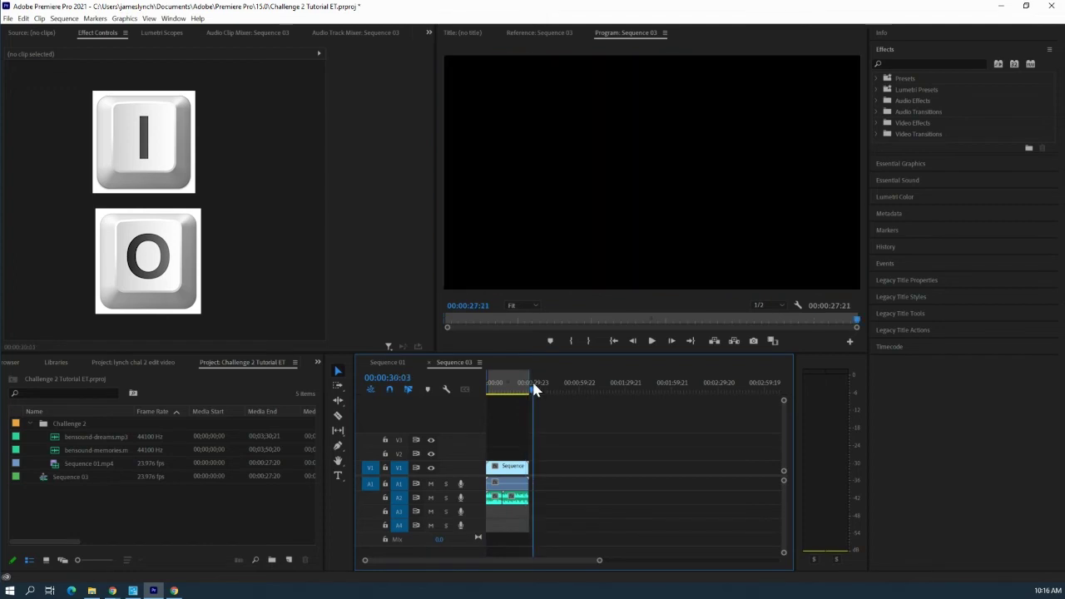
left_click(533, 391)
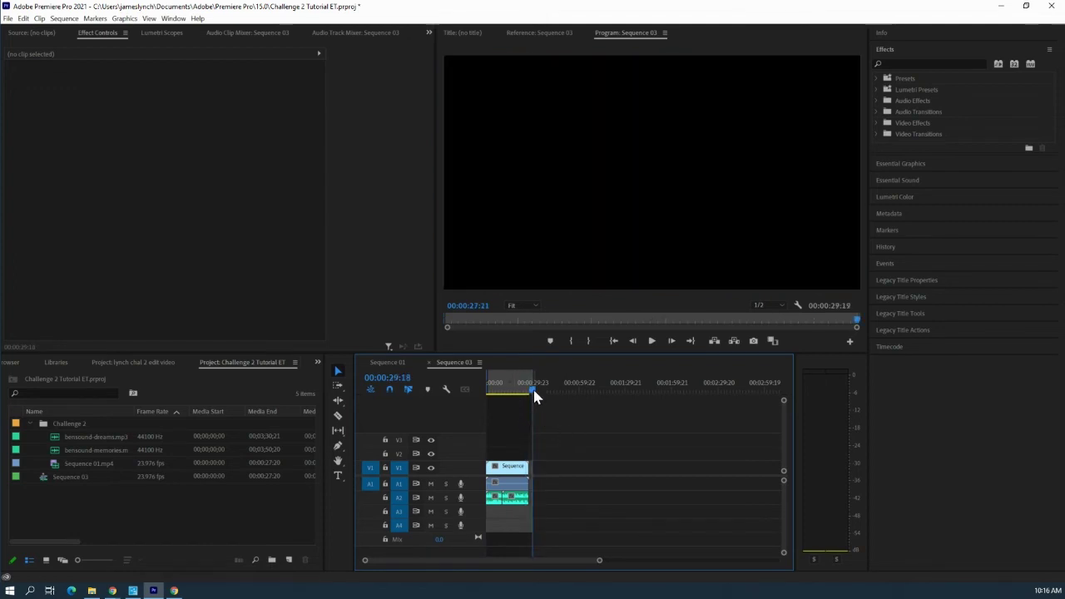
Choose File > Export > Media for Sequence 03
left_click(8, 18)
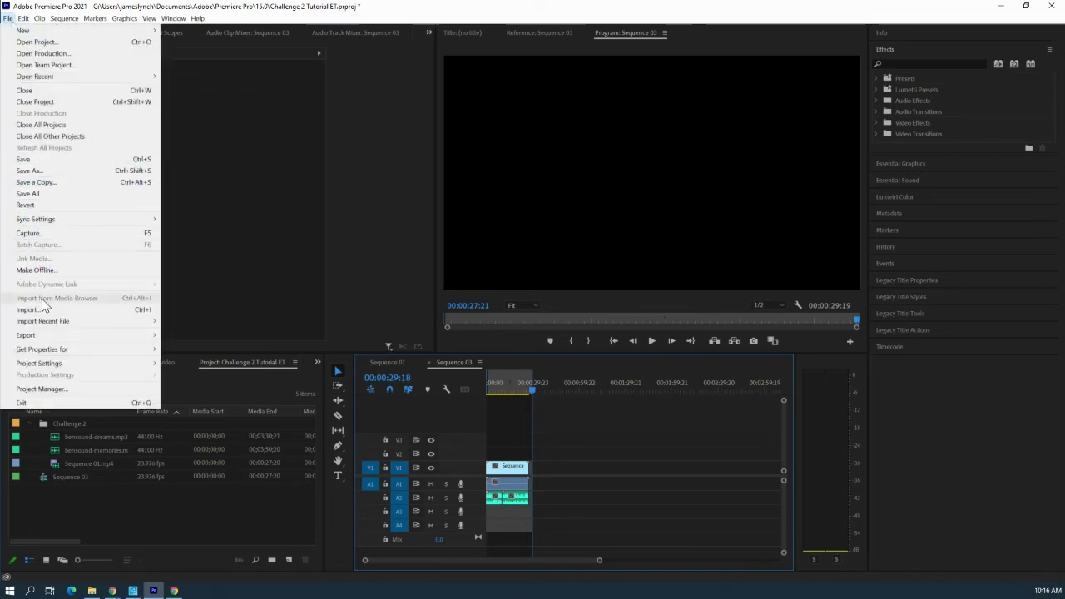
mouse_move(26, 334)
left_click(185, 335)
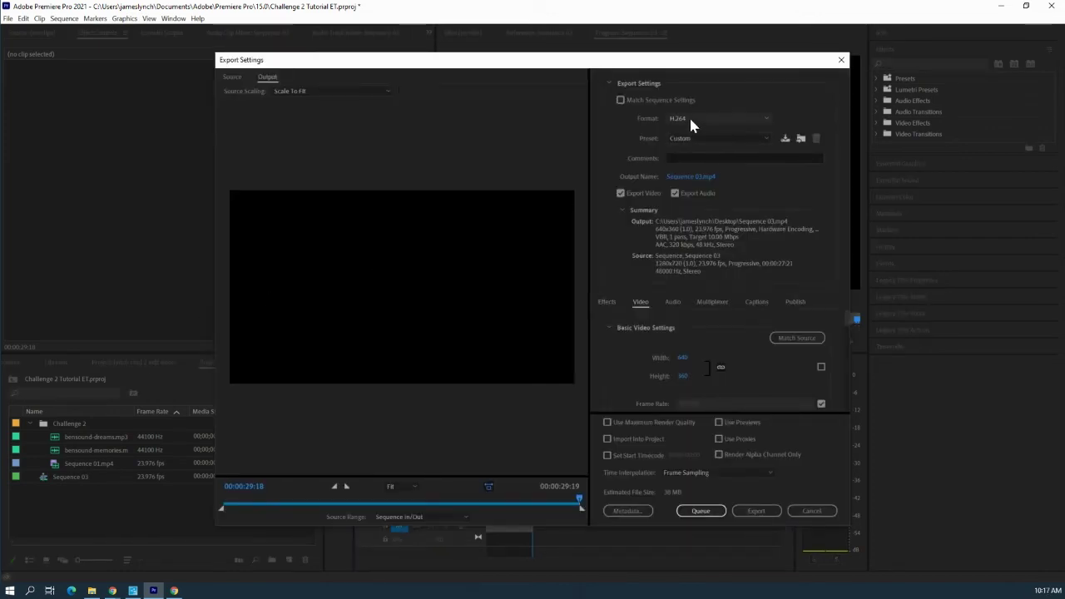
Export Sequence 03 as H.264 Sequence 03.mp4 at the matching 1280x720 source size
left_click(690, 123)
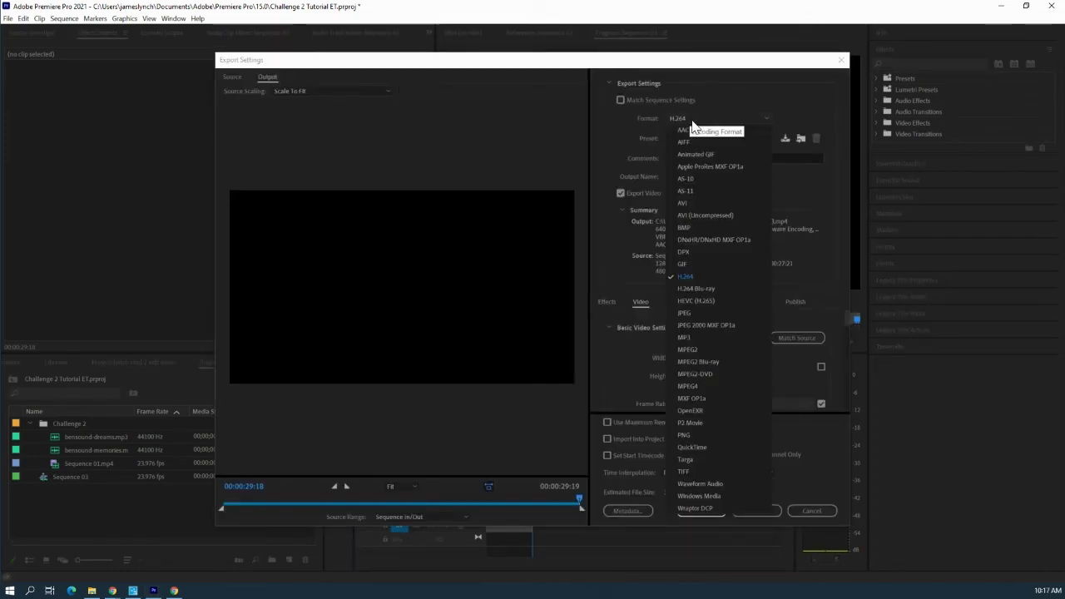
left_click(691, 122)
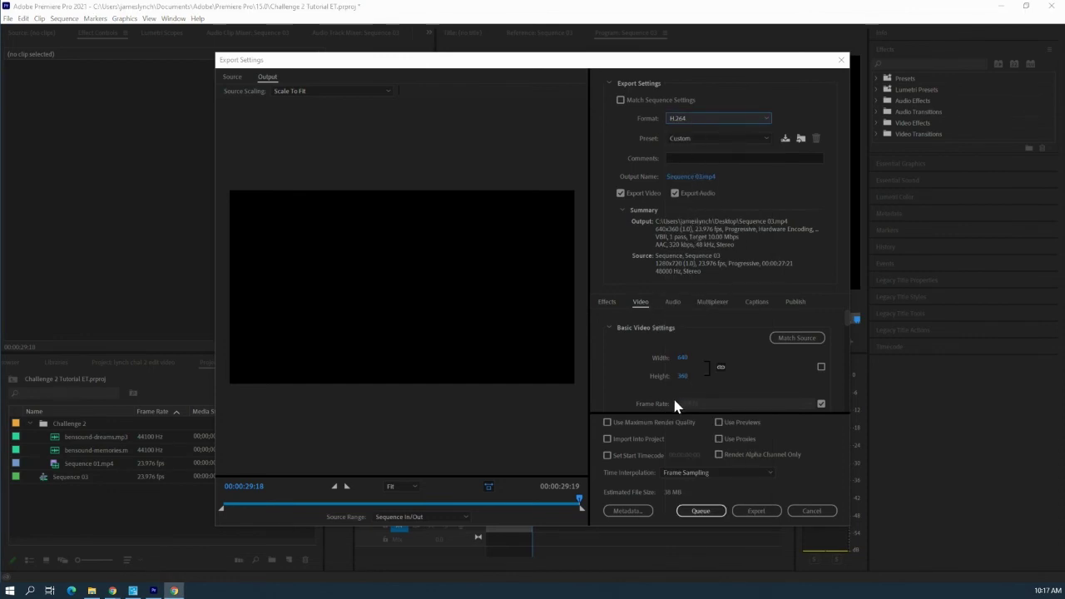
left_click(822, 367)
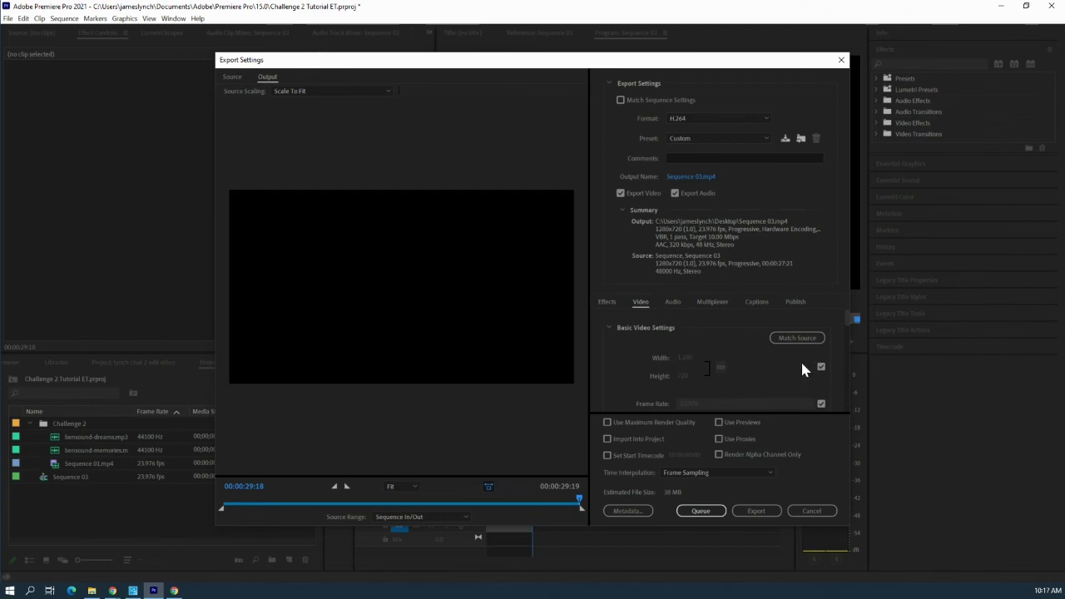
left_click(748, 512)
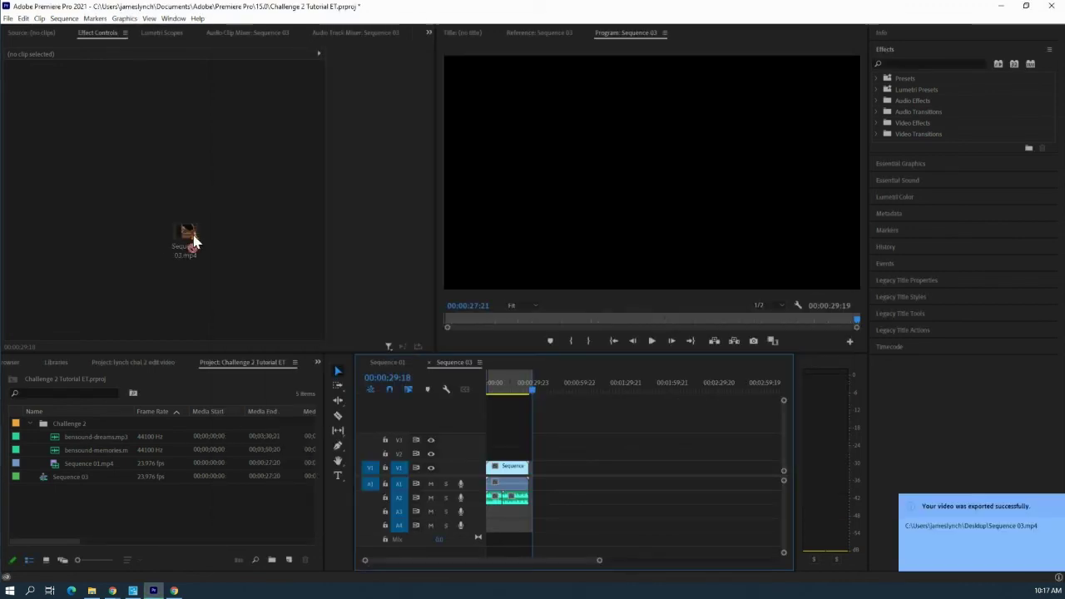
Minimize Premiere and open the exported Sequence 03.mp4 from the desktop in VLC
left_click(1001, 6)
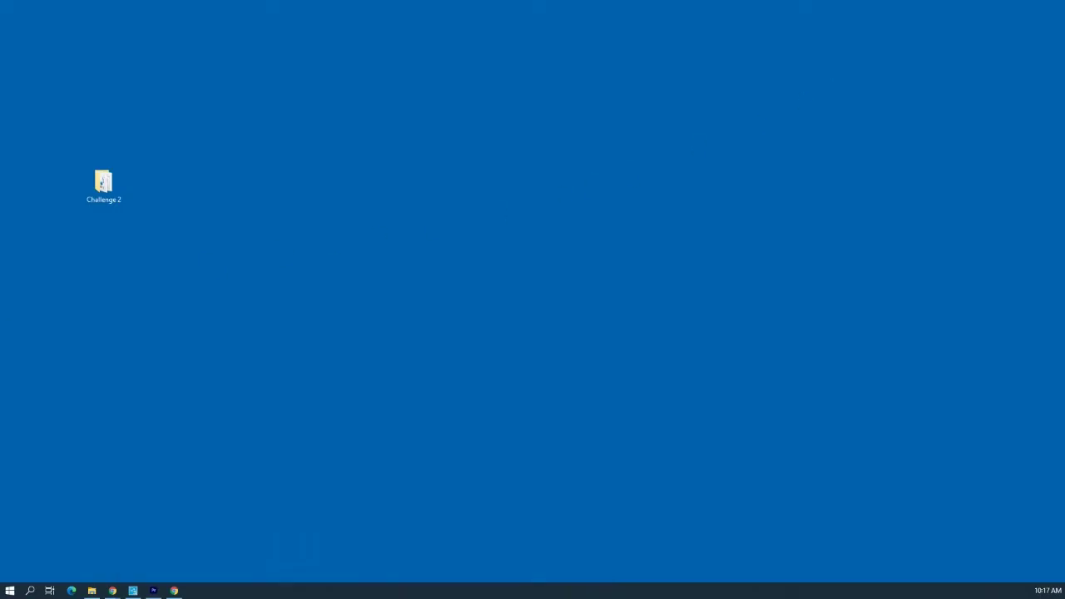
left_click_drag(216, 279, 356, 278)
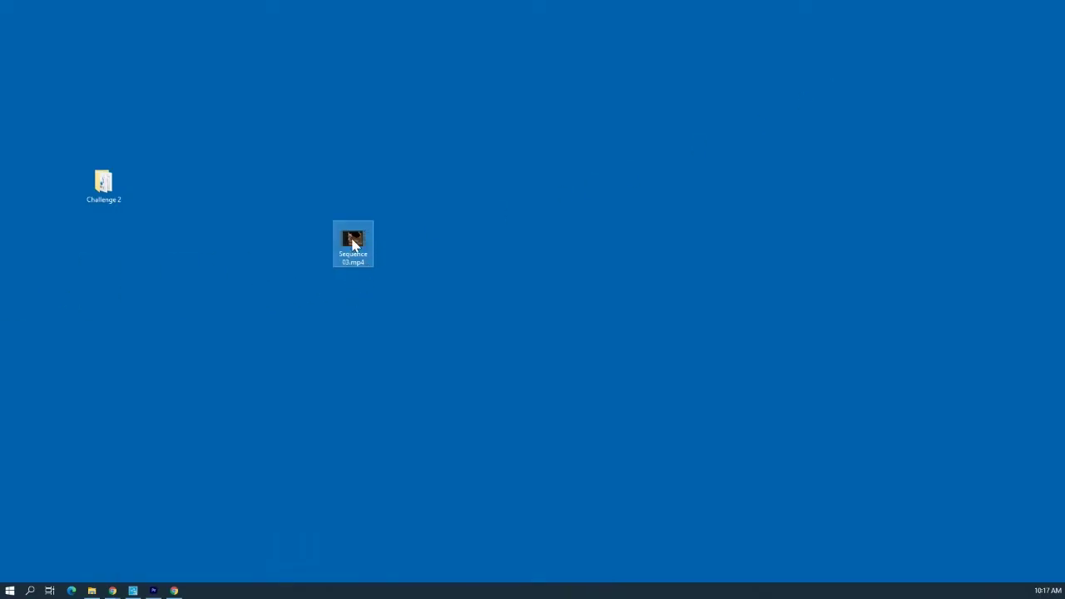
double_click(353, 244)
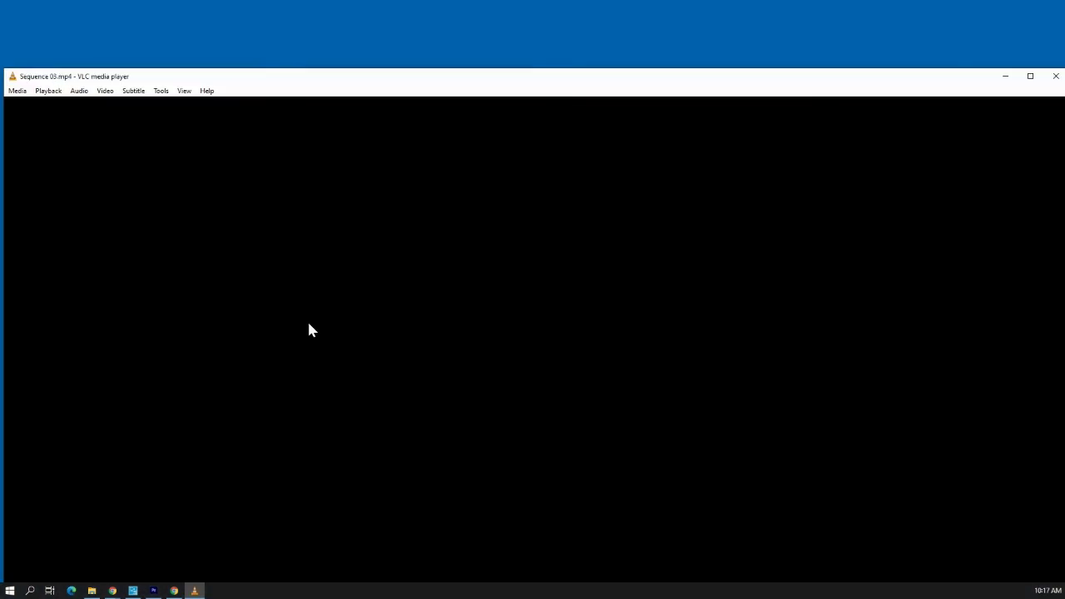